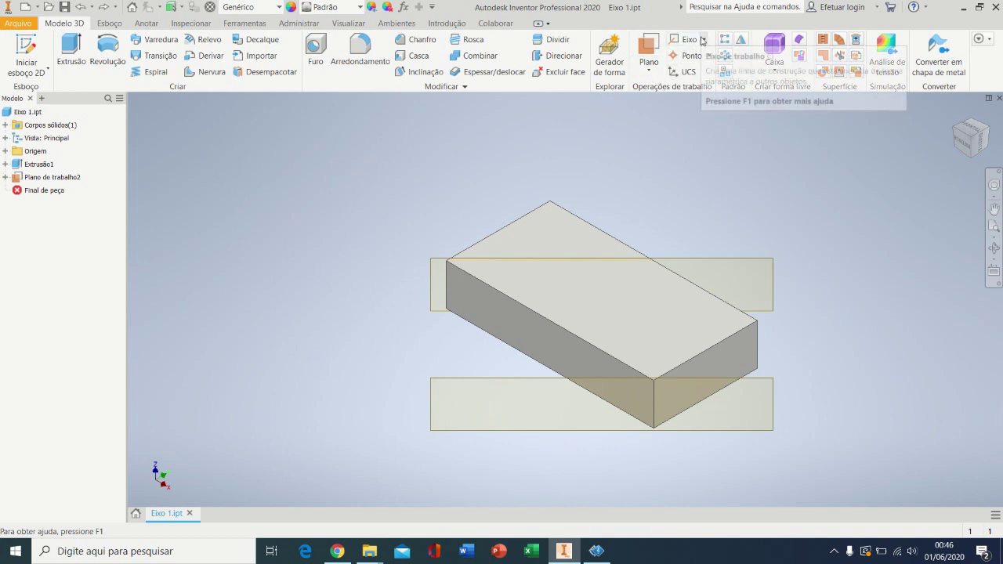
Create a work axis on the block's upper front long edge, and undo it.
left_click(702, 41)
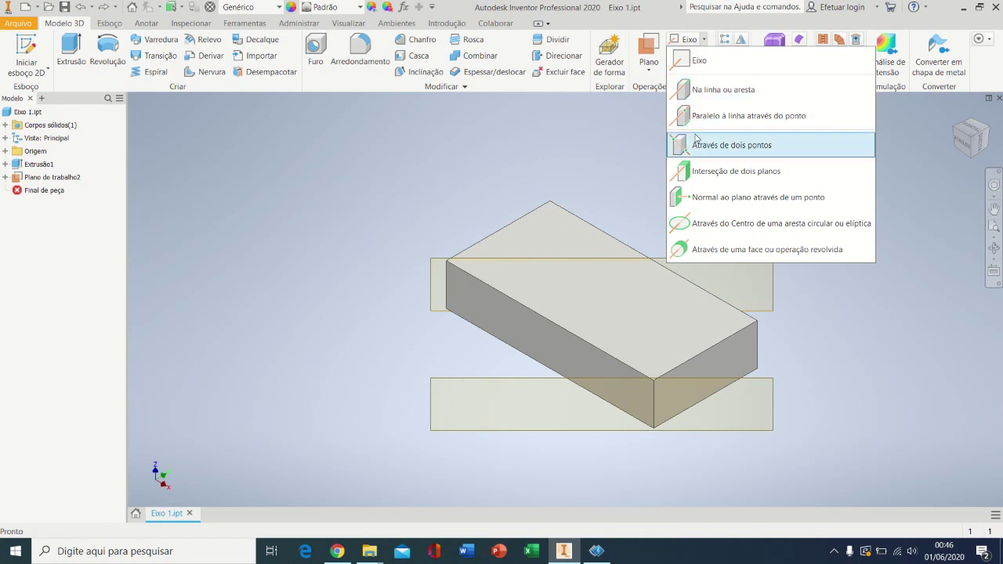
left_click(709, 95)
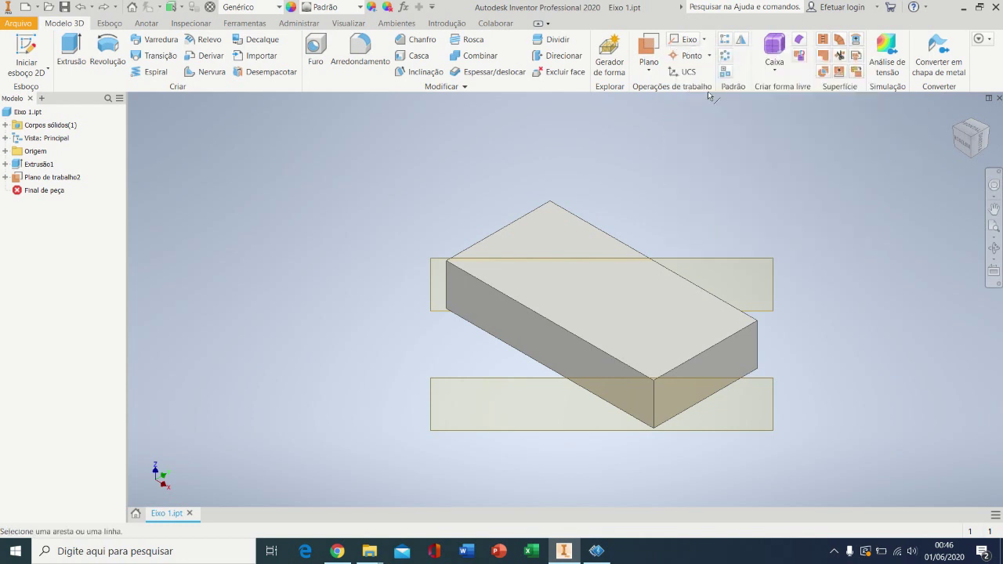
left_click(537, 318)
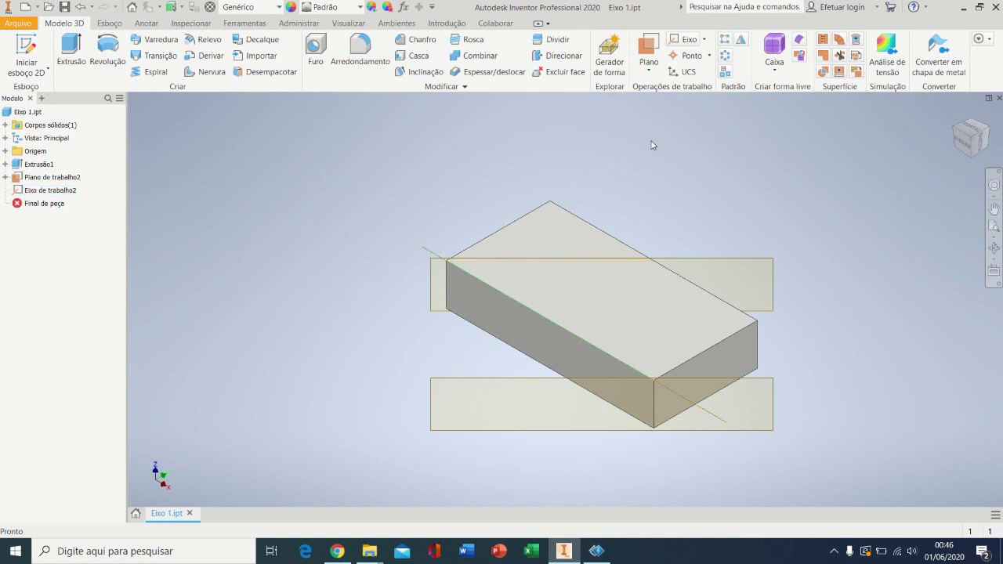
key("ctrl+z")
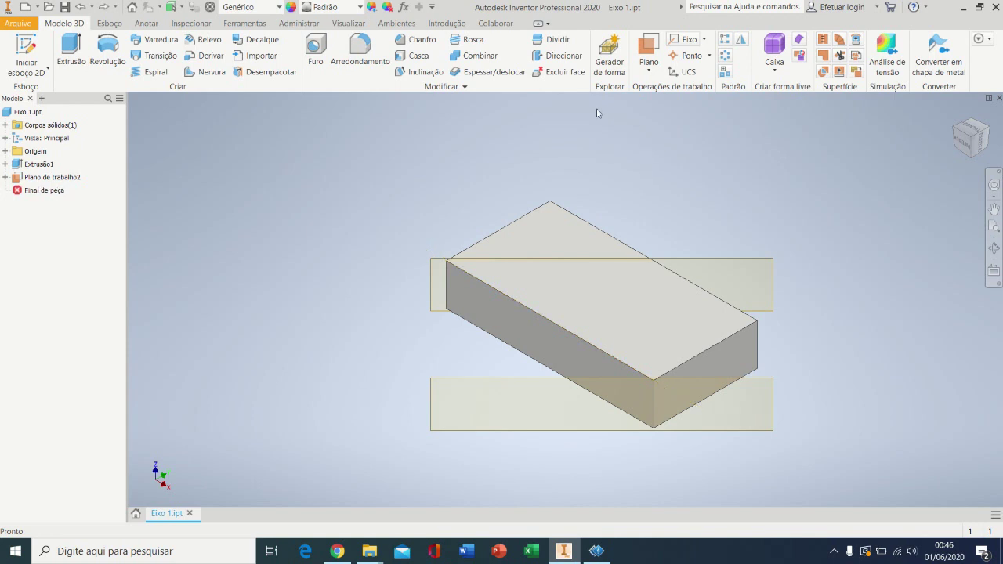
Create a work axis parallel to the block's long edge through the midpoint of the top face's short edge, and undo it.
left_click(704, 42)
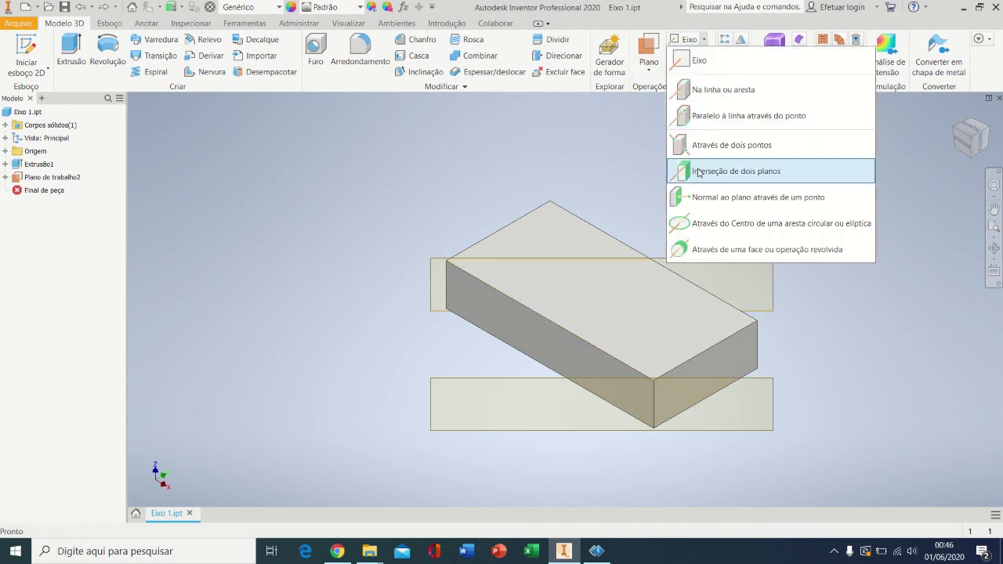
left_click(721, 124)
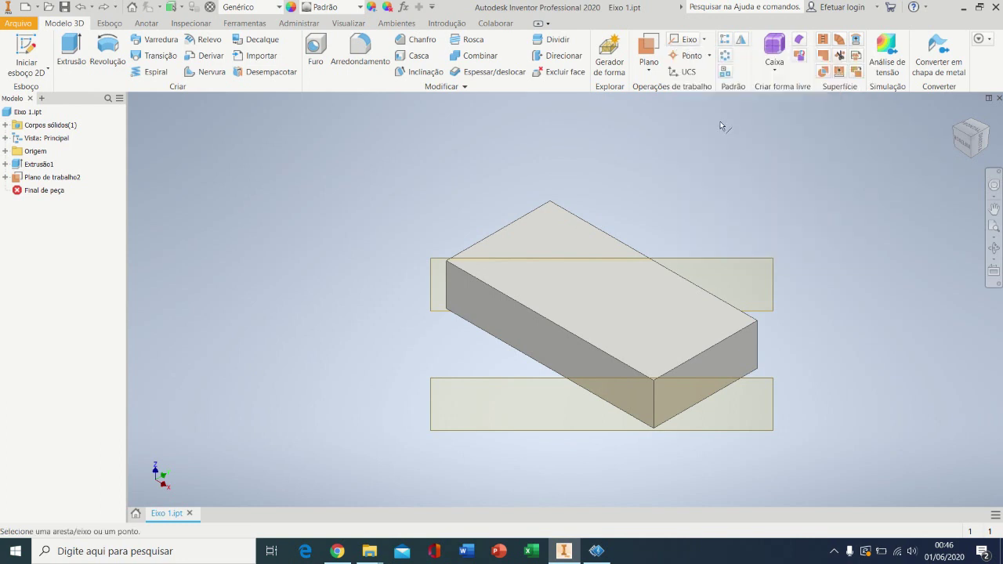
left_click(505, 299)
left_click(707, 354)
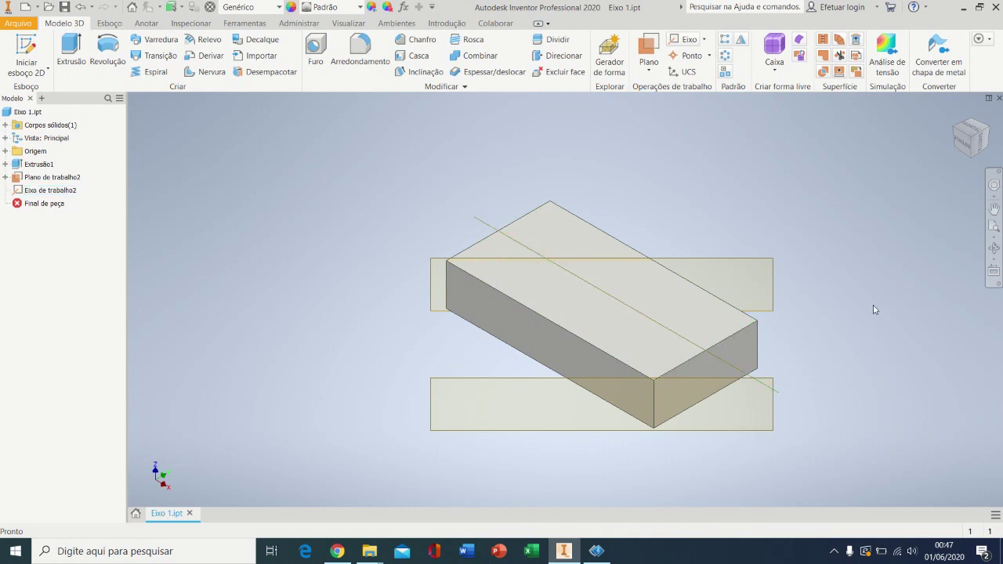
key("ctrl+z")
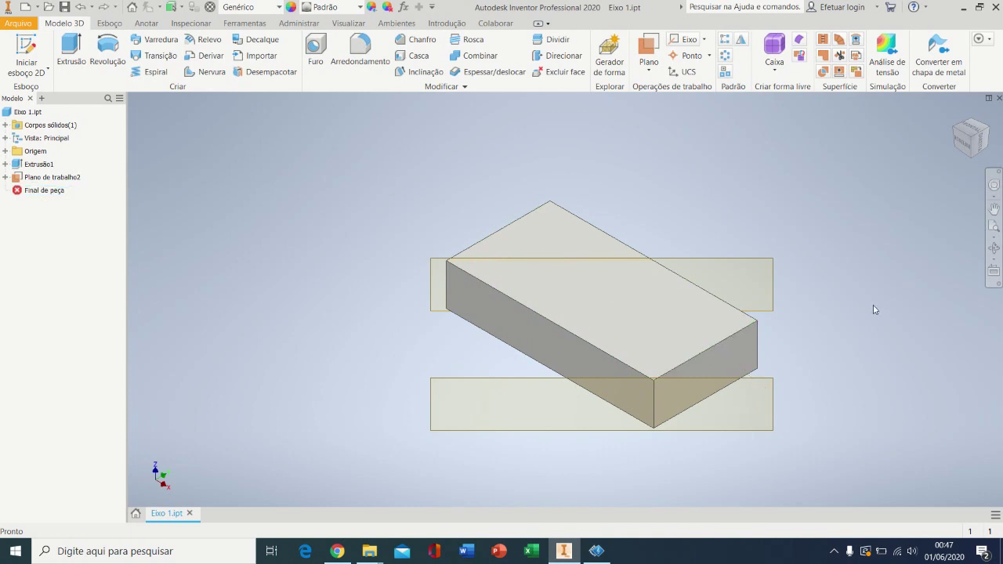
Create a work axis through the midpoints of the top face's short edge and the block's lower front long edge, and undo it.
left_click(703, 39)
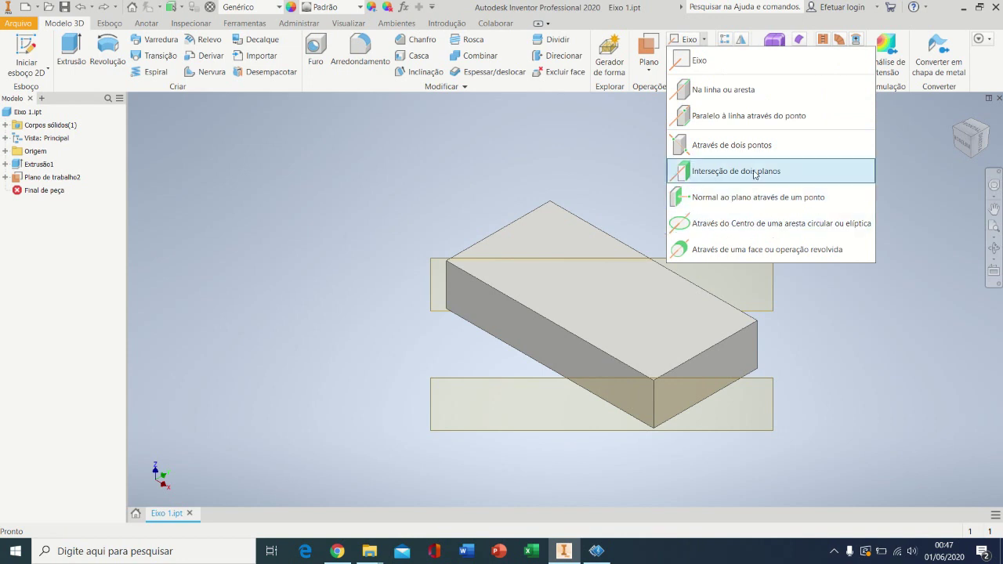
left_click(727, 145)
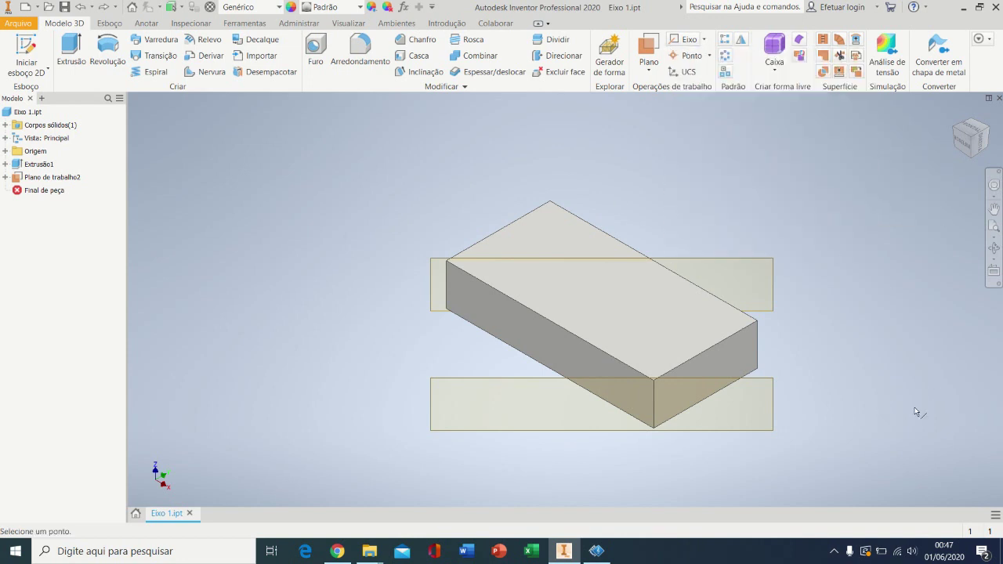
left_click(706, 351)
left_click(549, 370)
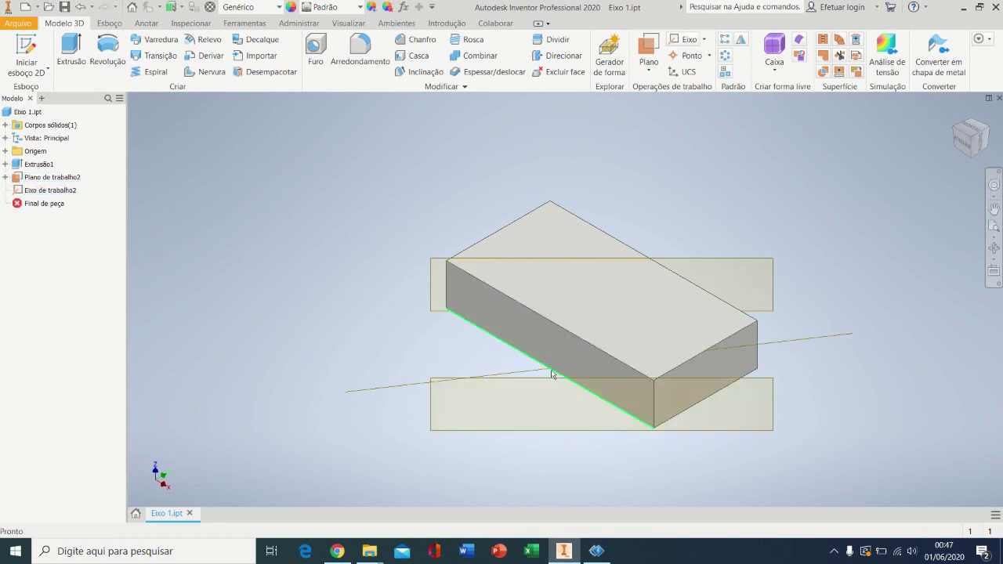
key("ctrl+z")
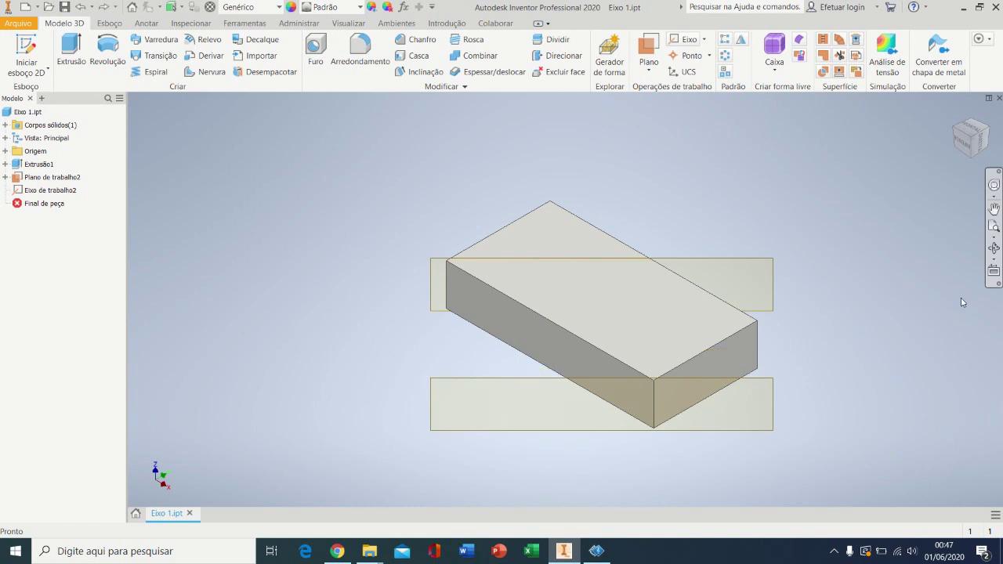
Create a work axis at the intersection of the block's top face and Plano de trabalho1, and undo it.
left_click(706, 40)
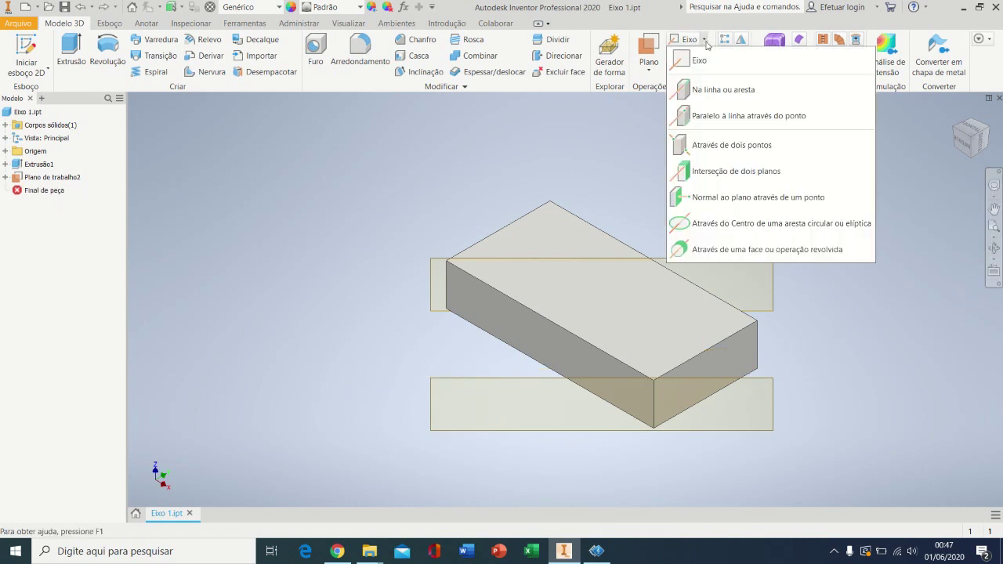
left_click(700, 173)
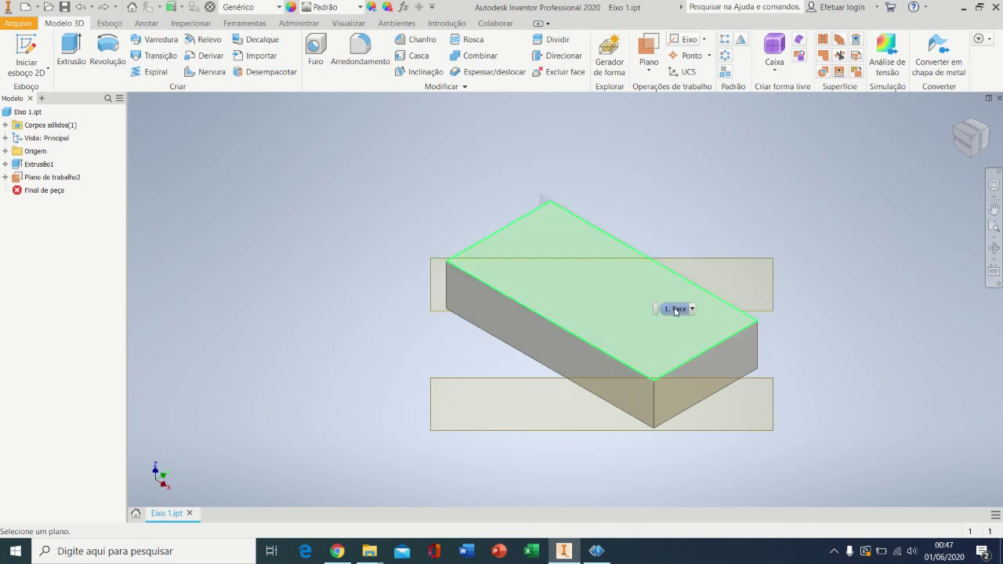
left_click(674, 304)
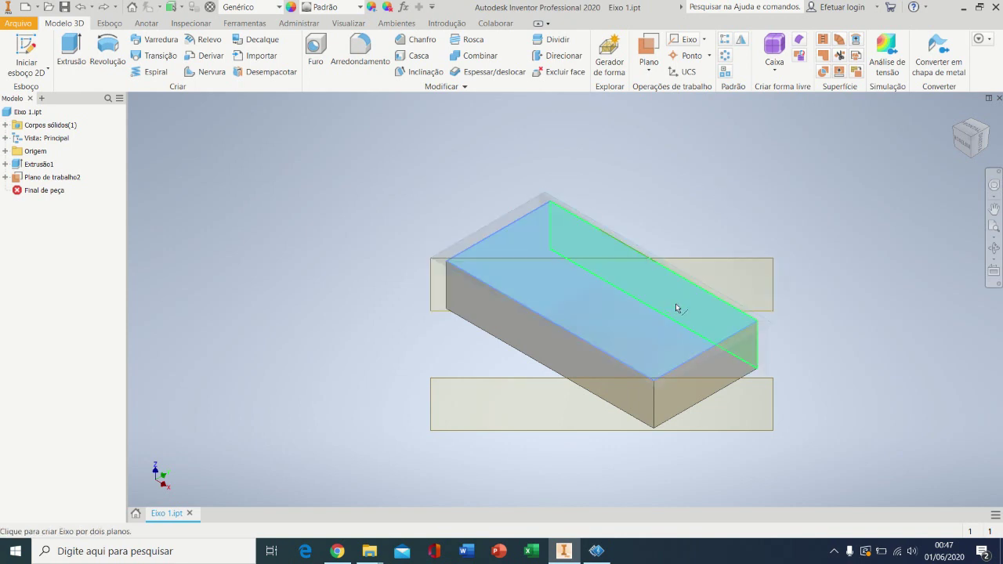
left_click(749, 266)
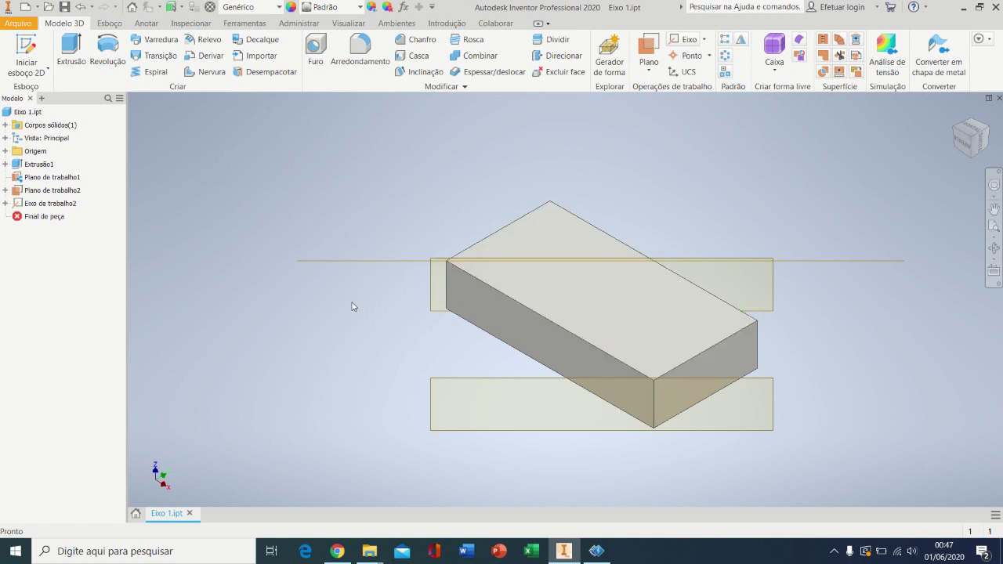
key("ctrl+z")
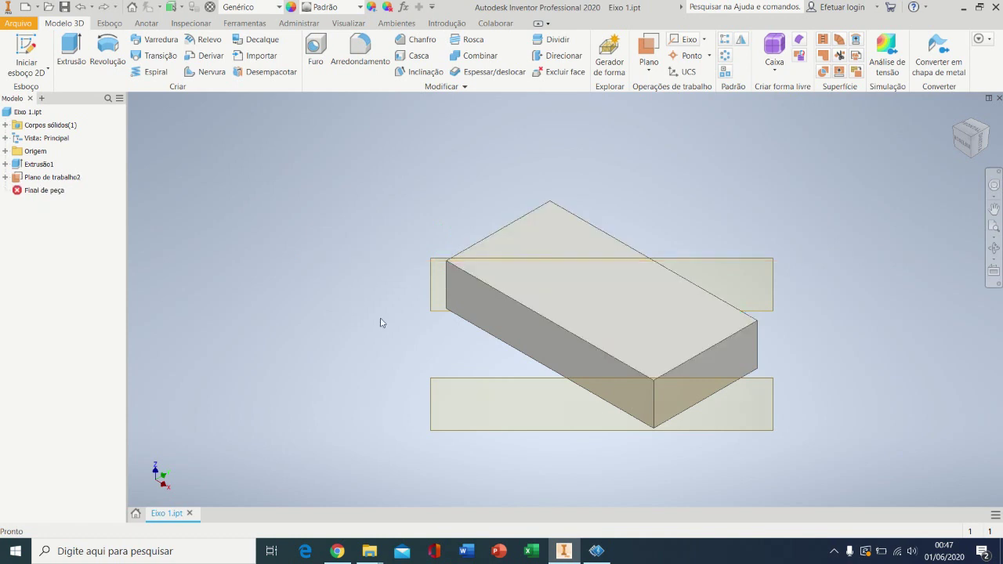
Create a work axis at the intersection of the block's top face and Plano de trabalho2 at the front corner.
left_click(704, 39)
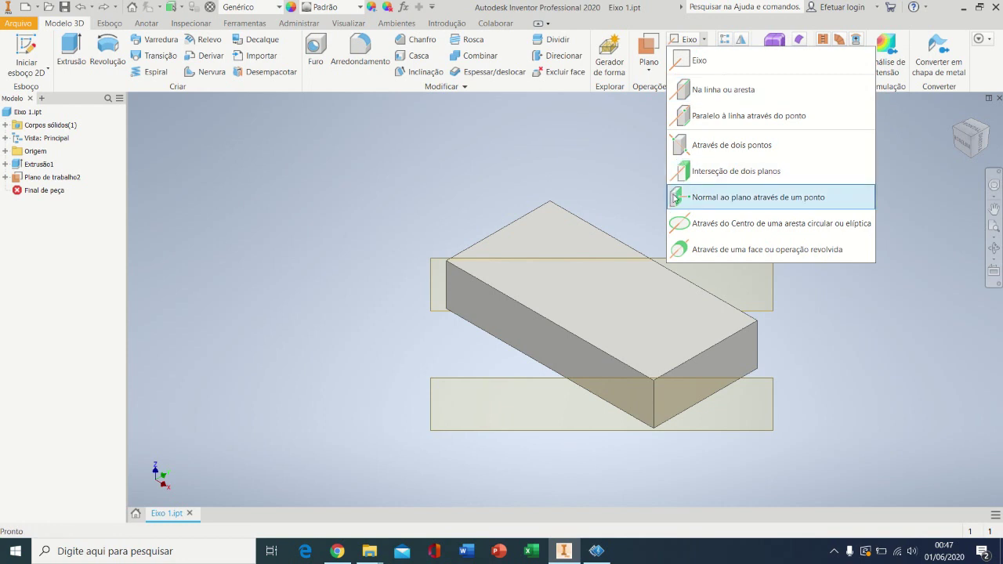
left_click(713, 178)
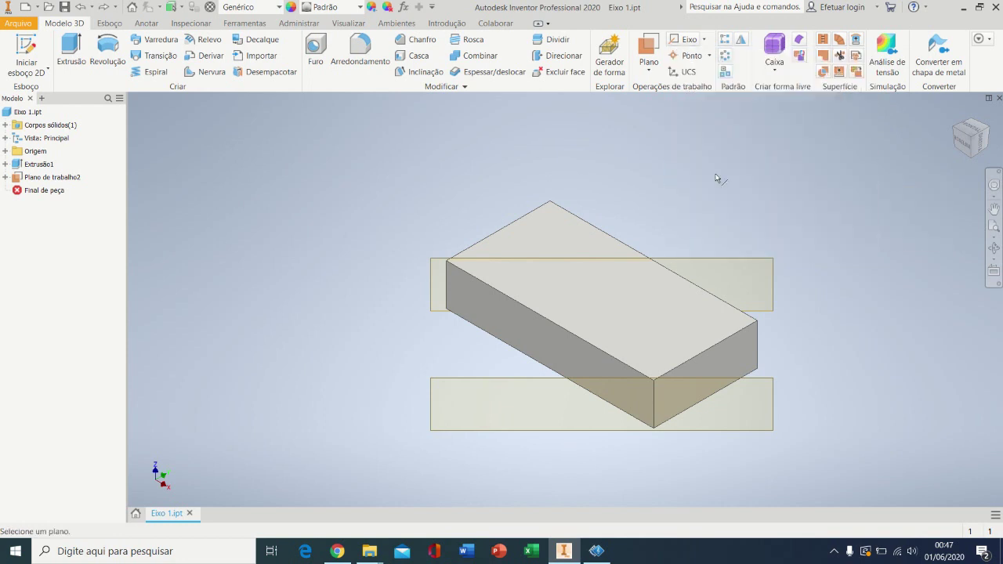
left_click(697, 344)
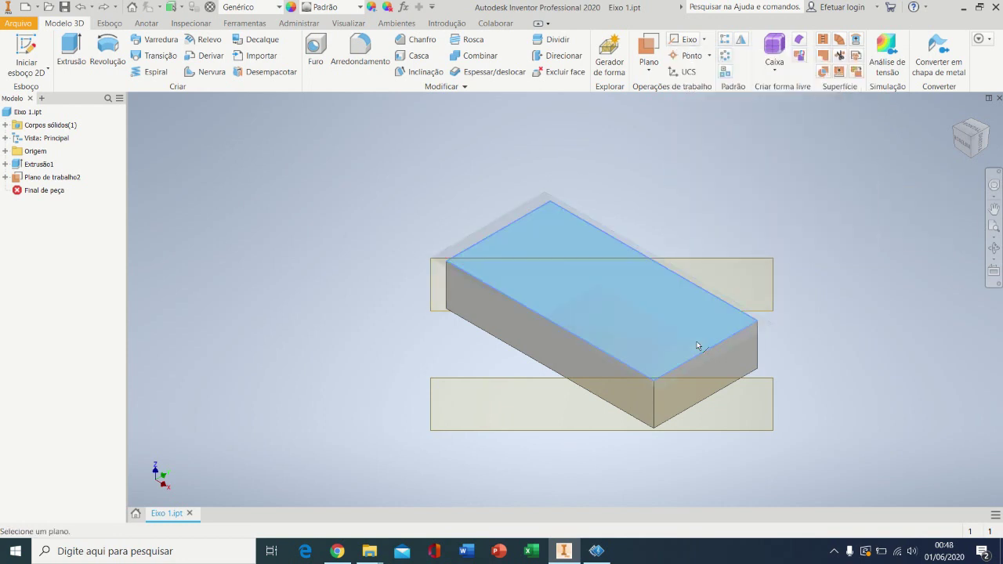
left_click(775, 410)
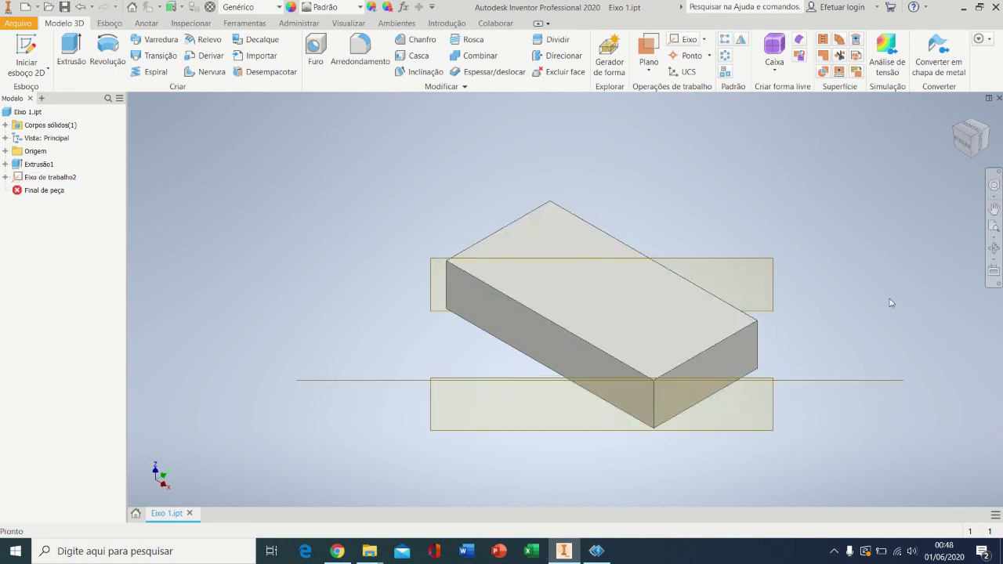
Turn off the visibility of Plano de trabalho1.
left_click(772, 273)
right_click(772, 274)
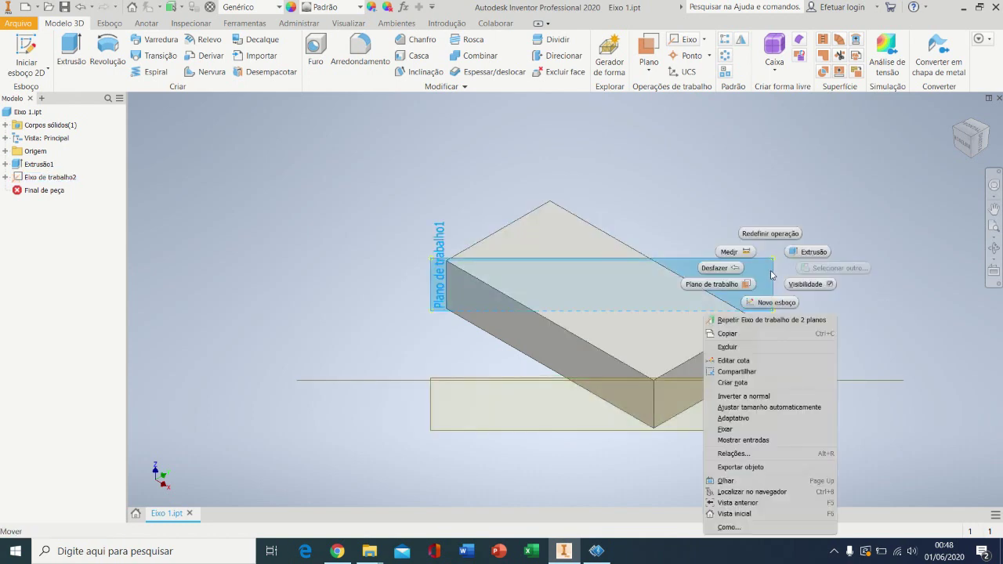
left_click(826, 289)
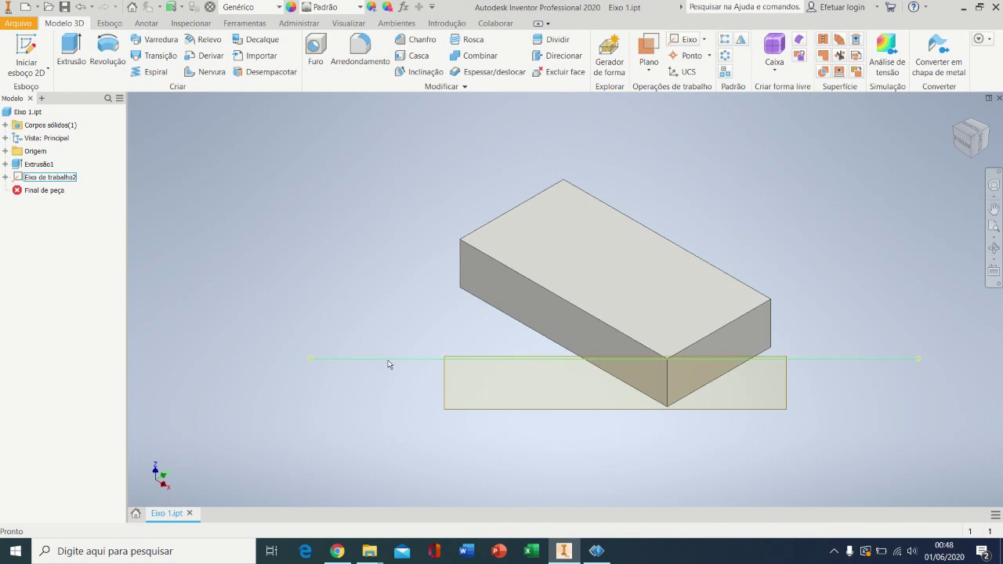
middle_click_drag(439, 343, 430, 357)
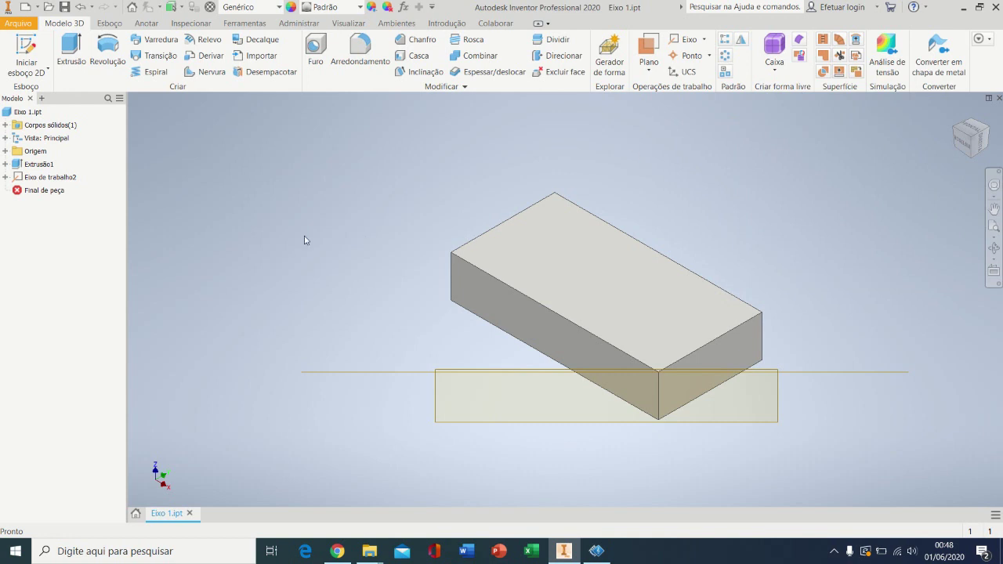
left_click(6, 150)
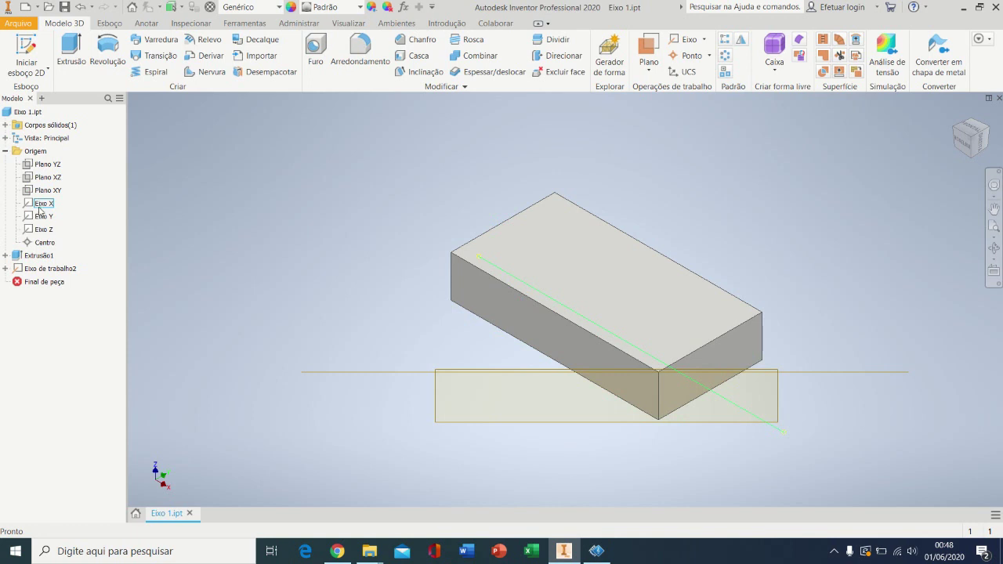
left_click(6, 151)
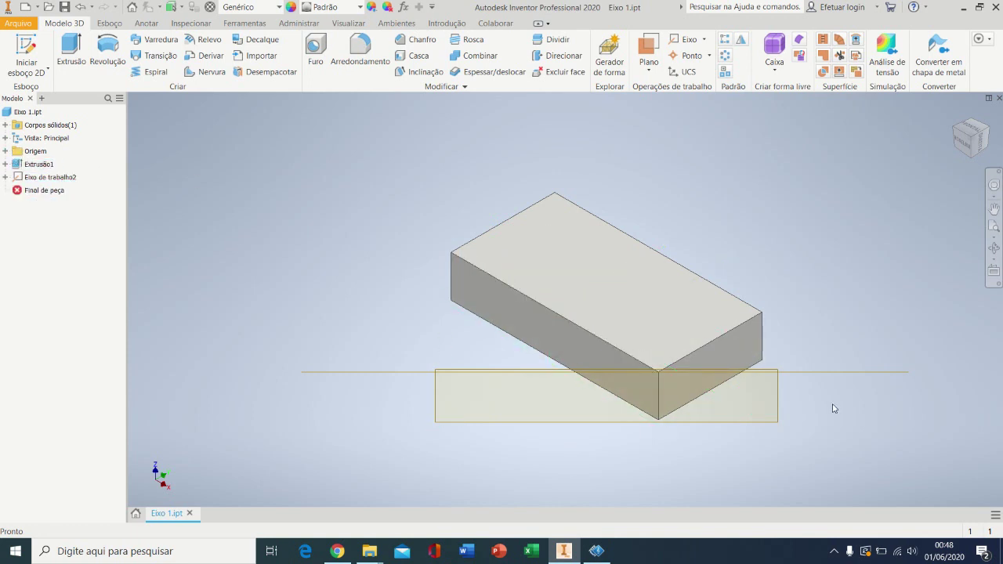
Start a new 2D sketch on Plano de trabalho2 at the block's front corner.
middle_click_drag(844, 403, 799, 358)
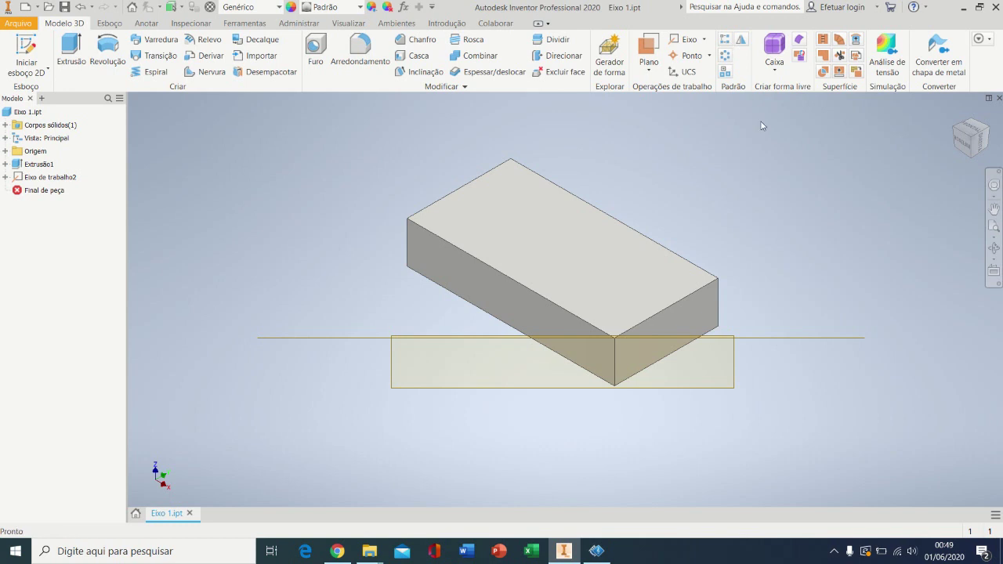
left_click(734, 370)
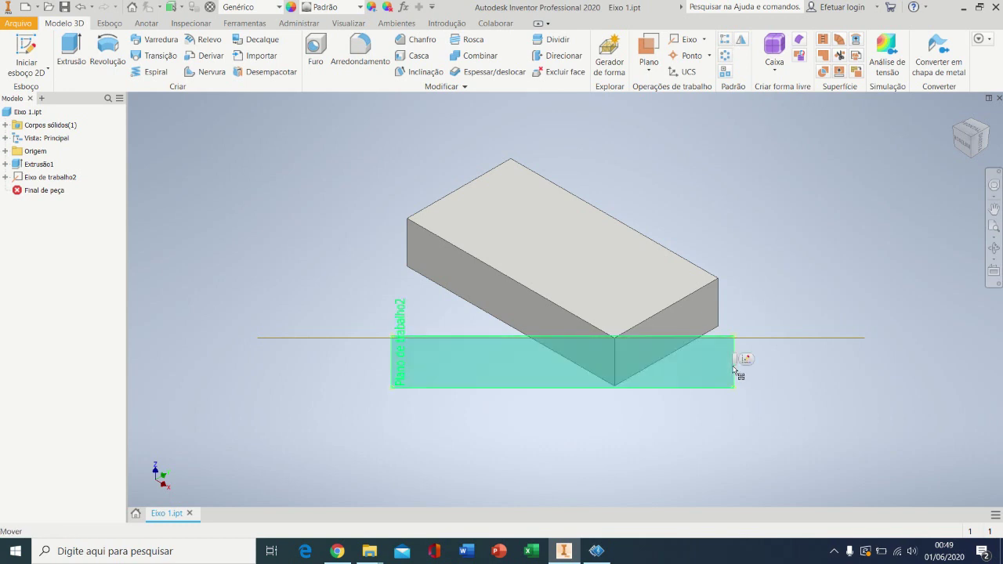
left_click(745, 360)
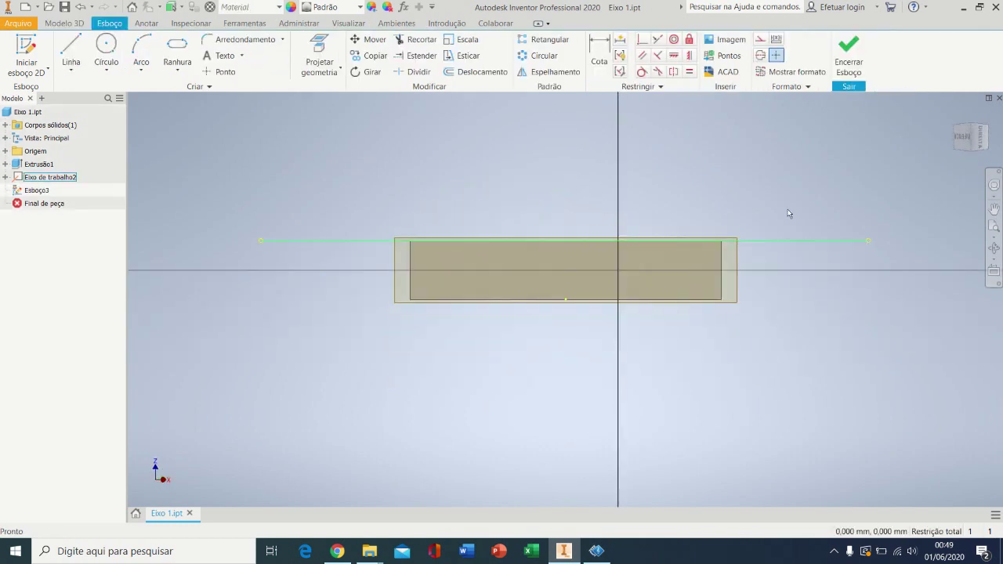
scroll(789, 160, "up", 3)
scroll(712, 221, "up", 3)
middle_click_drag(659, 277, 628, 150)
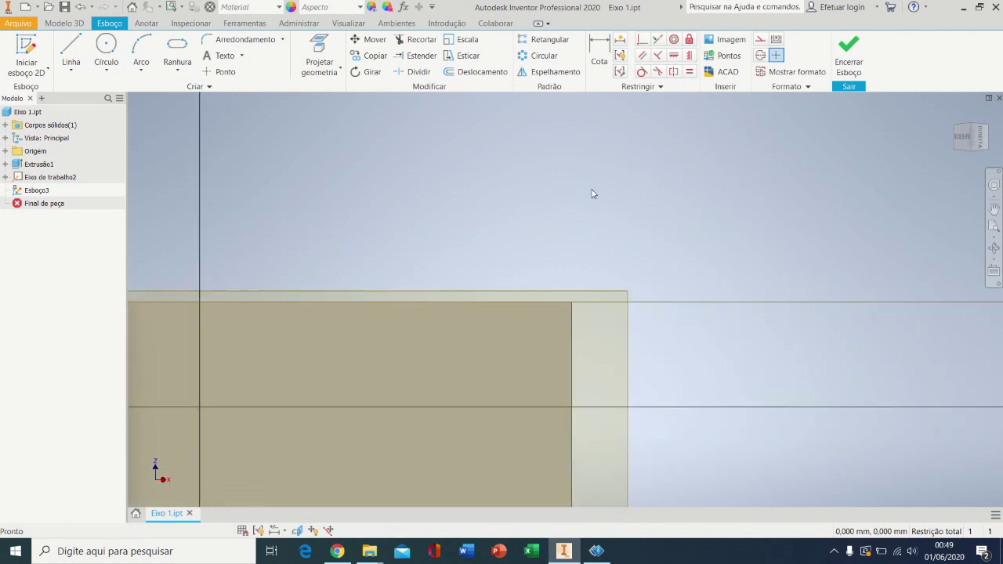
left_click(329, 53)
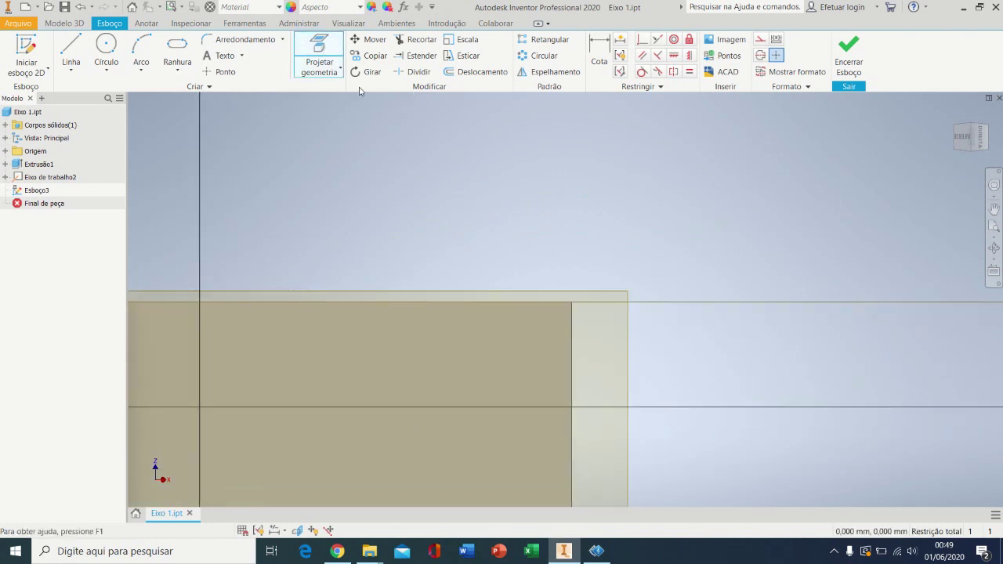
left_click(547, 302)
key("Escape")
Hide the work axis and project the block's short top edge and adjoining outer vertical edge into the sketch.
right_click(690, 303)
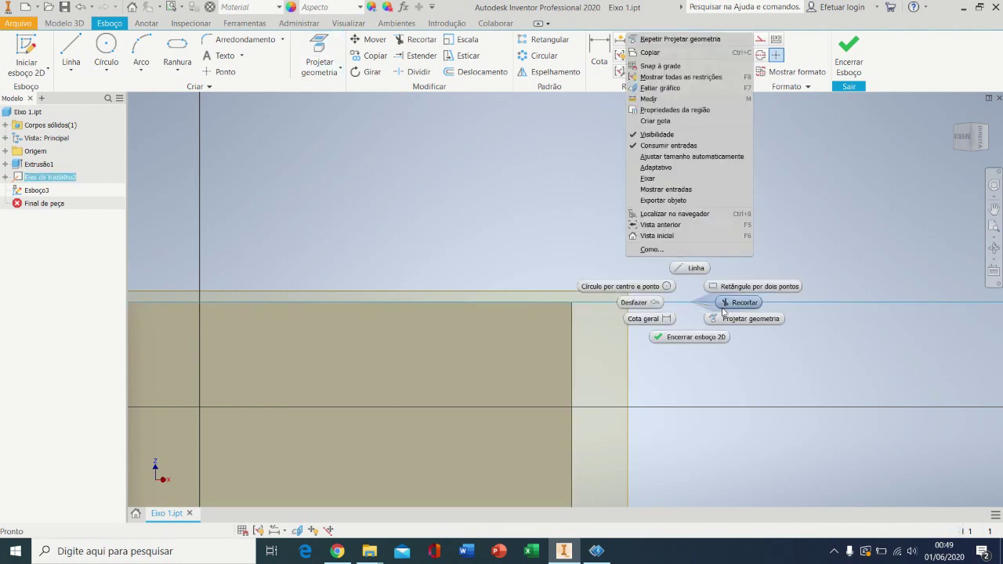
left_click(660, 145)
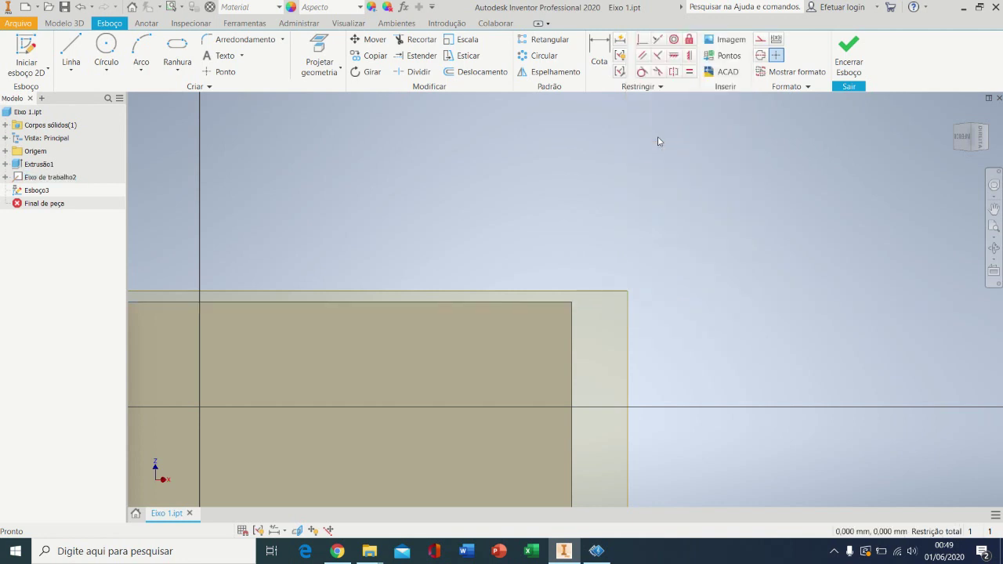
left_click(316, 50)
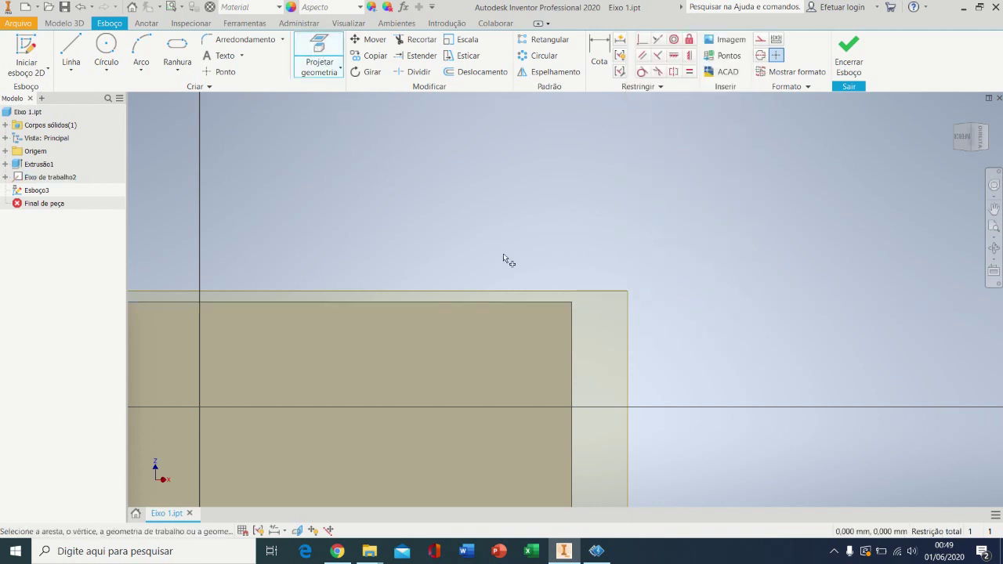
left_click(576, 353)
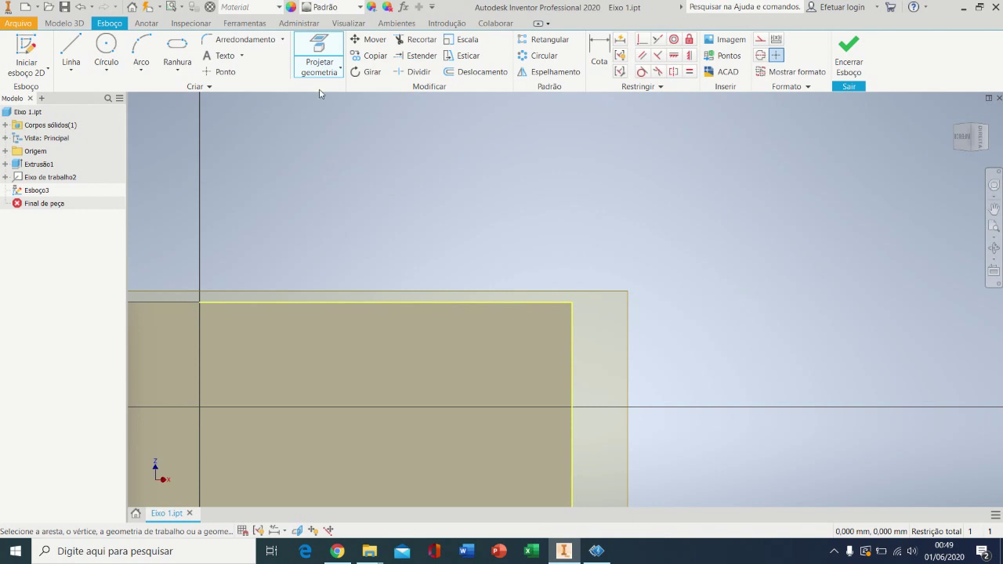
Sketch a 2 mm diameter circle centred on the projected top edge, near the block's outer vertical edge.
left_click(319, 56)
middle_click_drag(572, 282, 698, 257)
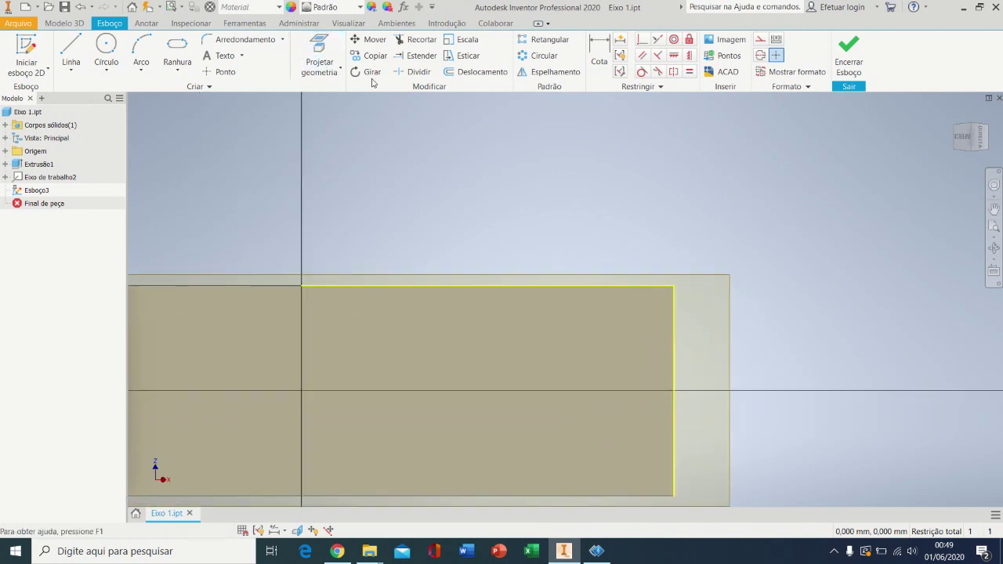
left_click(112, 53)
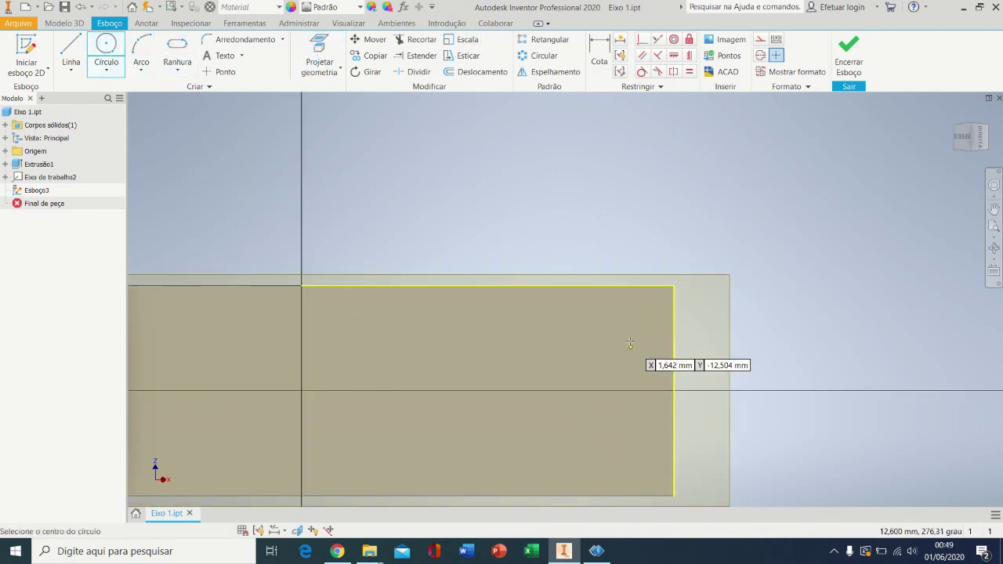
left_click(642, 287)
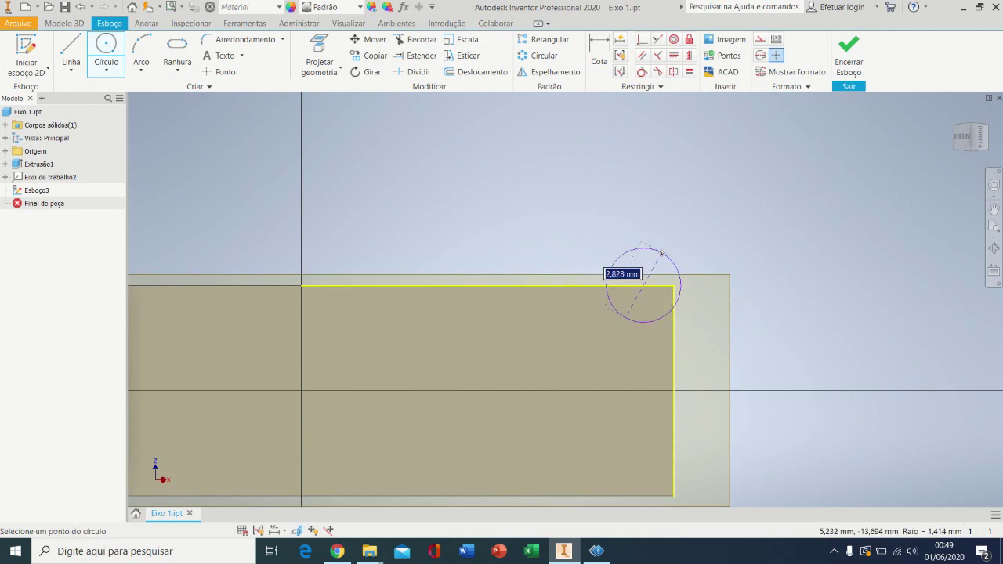
type("2")
key("Return")
key("Escape")
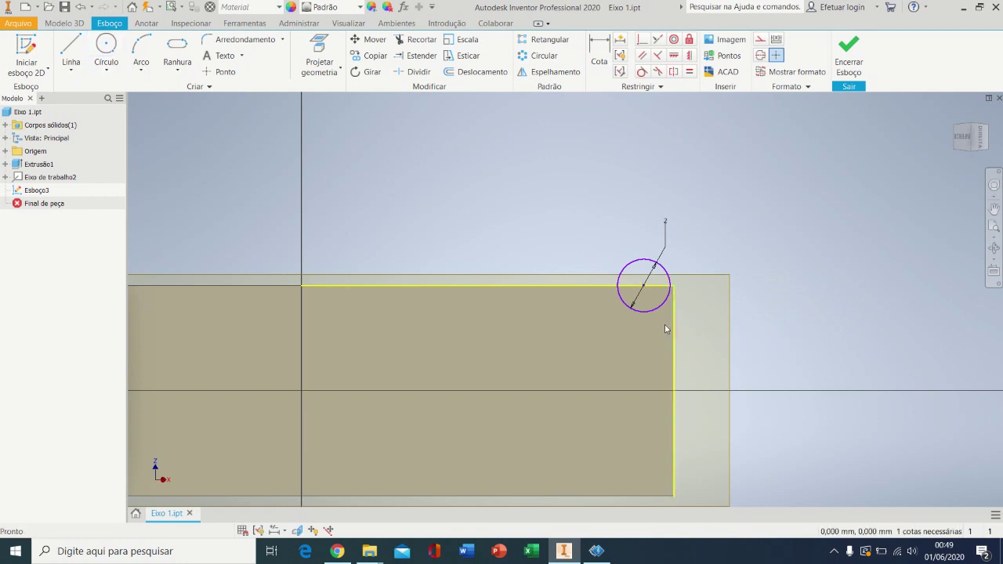
Dimension the circle's centre 3 mm from the projected outer vertical edge.
key("d")
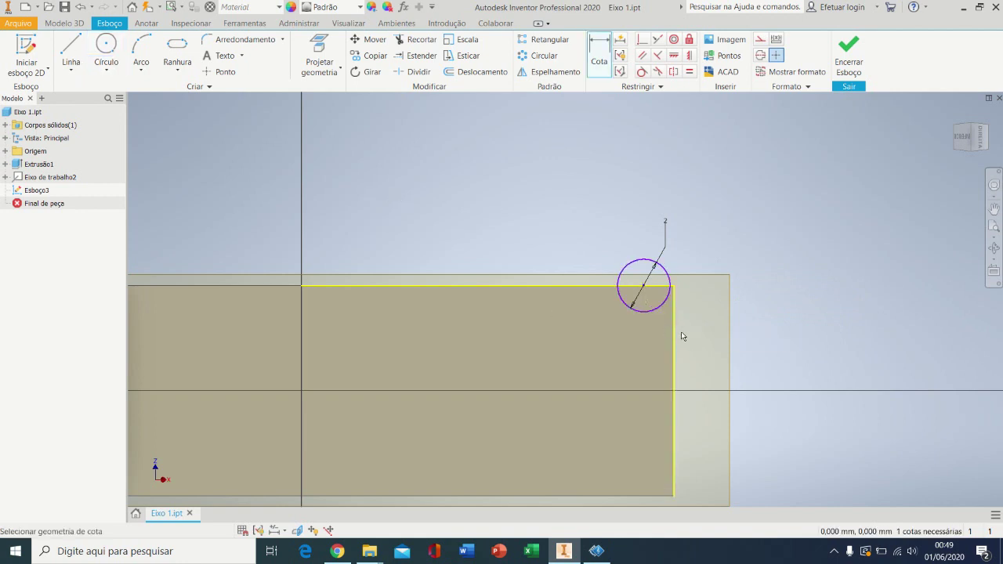
left_click(673, 335)
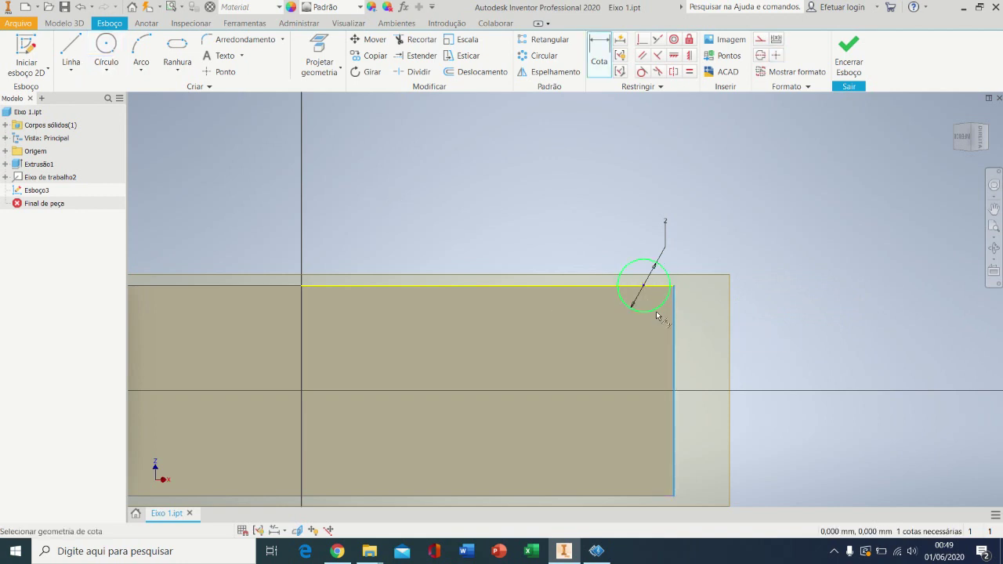
left_click(656, 311)
left_click(661, 336)
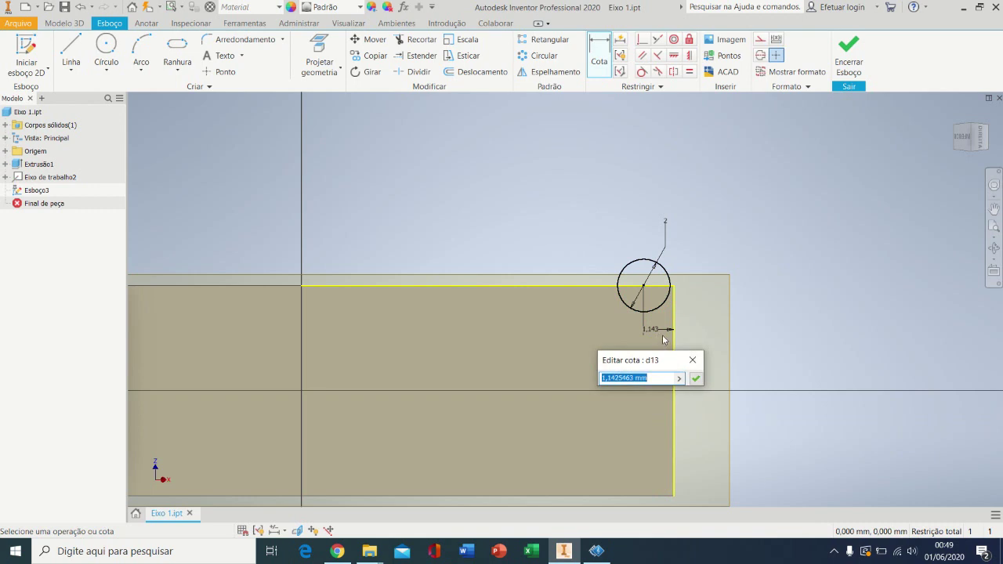
type("3")
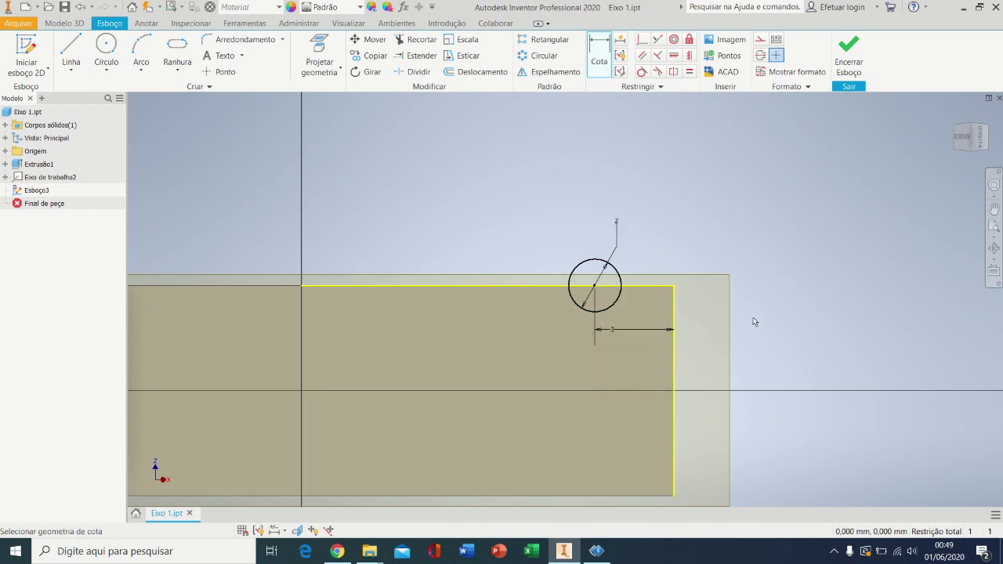
Change the distance between the circle's centre and the outer vertical edge to 2 mm.
left_click(615, 331)
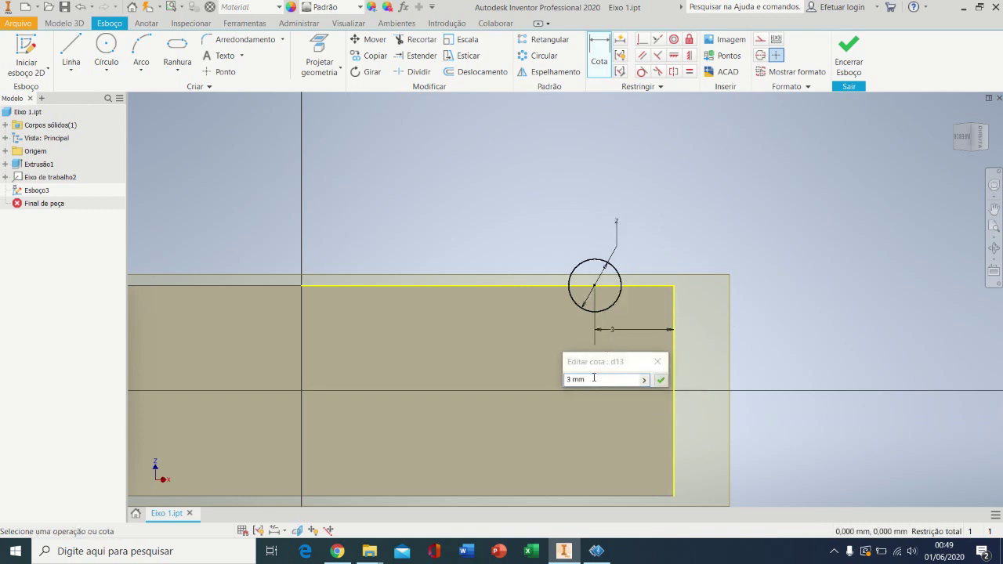
type("2")
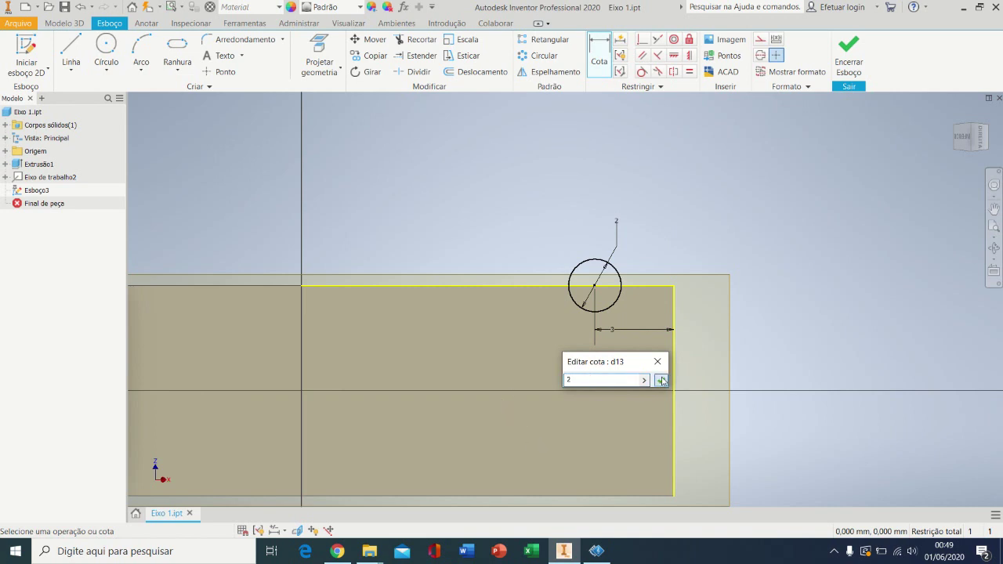
left_click(660, 380)
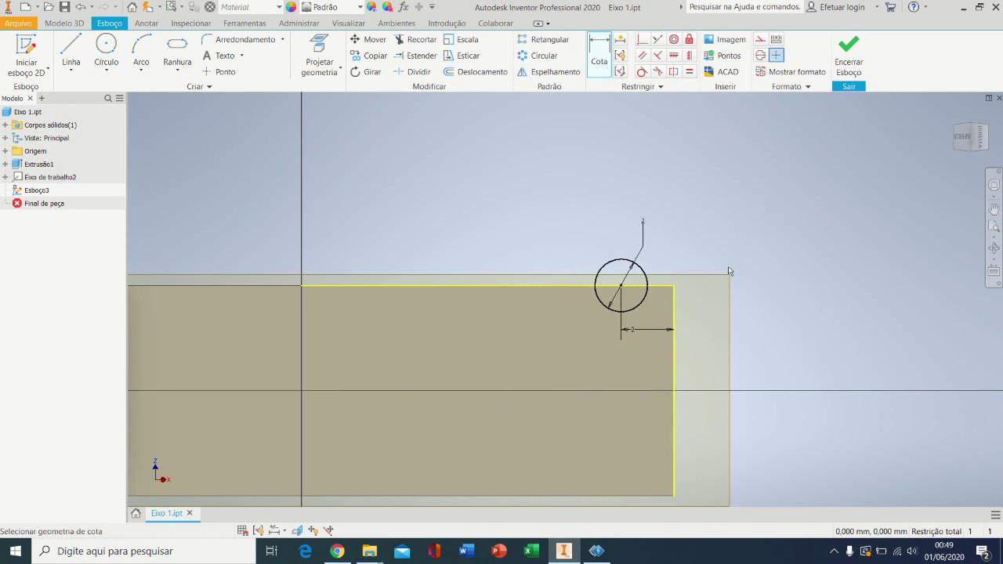
Extrude the full circle in the flipped direction as a through-all cut across the block's top corner.
key("F6")
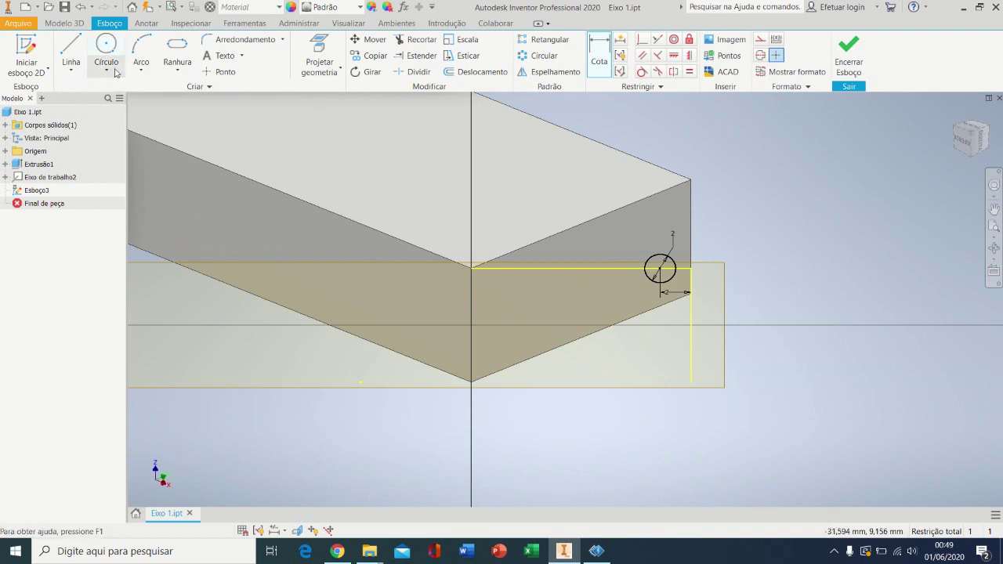
left_click(64, 23)
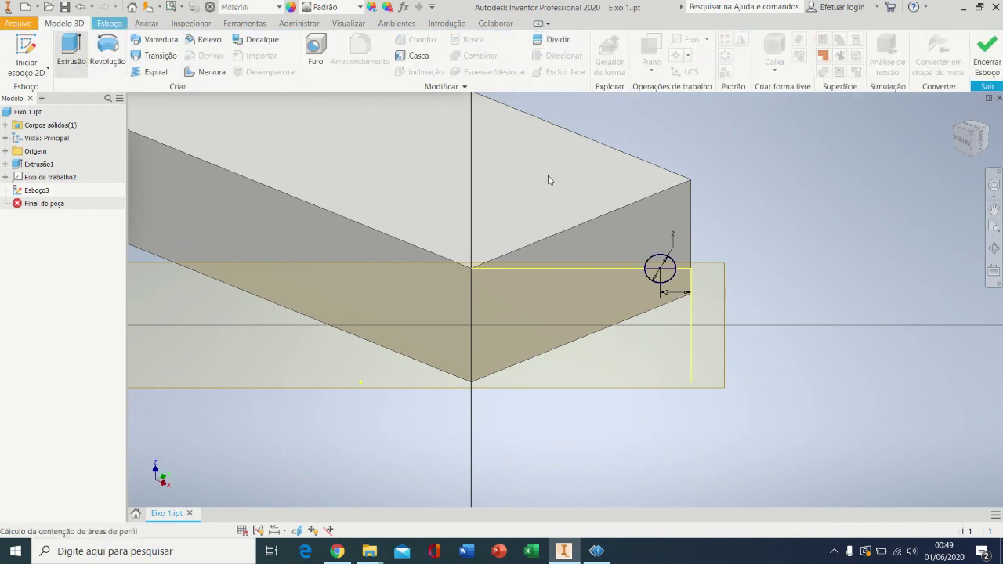
key("e")
left_click(664, 270)
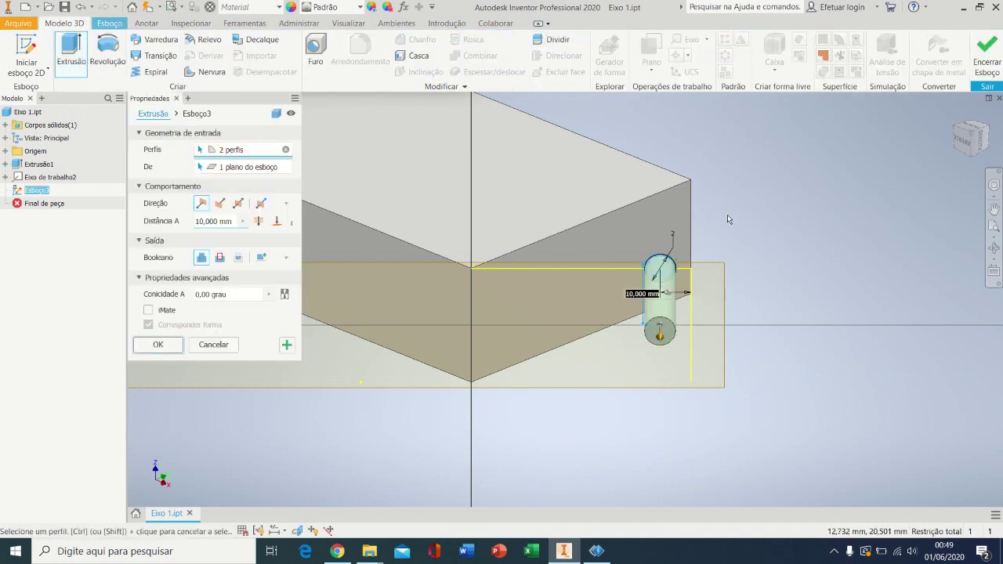
left_click(219, 204)
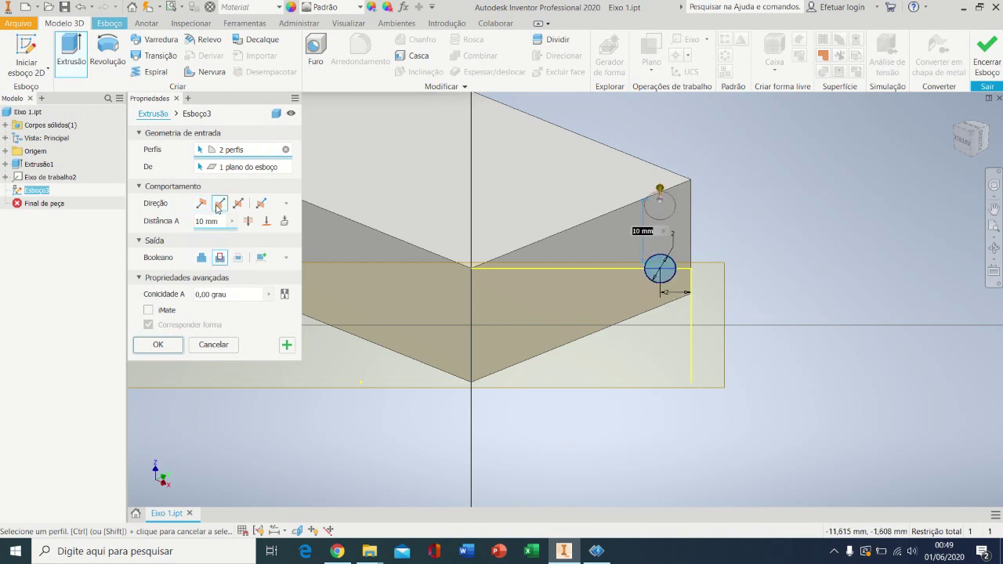
left_click(248, 221)
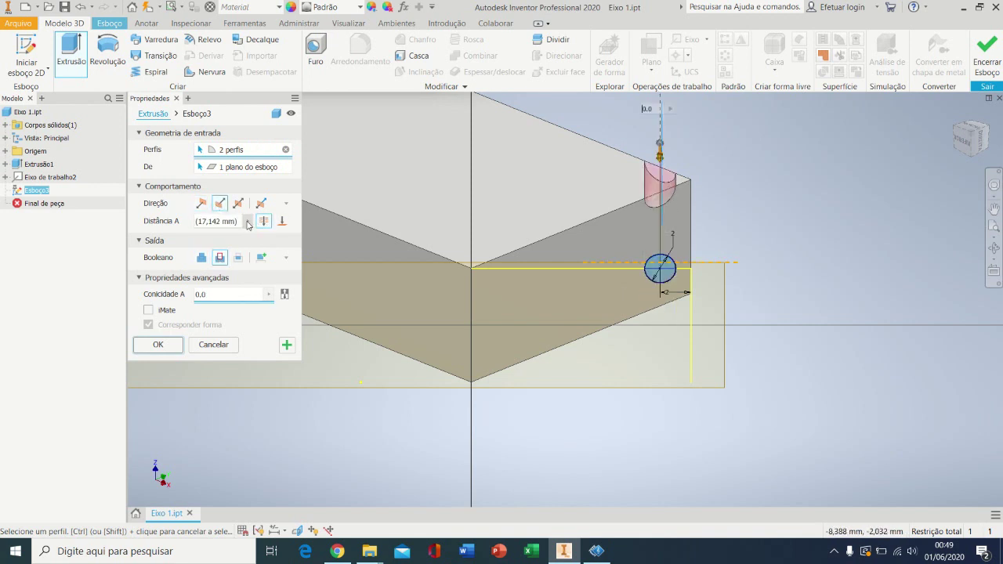
left_click(157, 345)
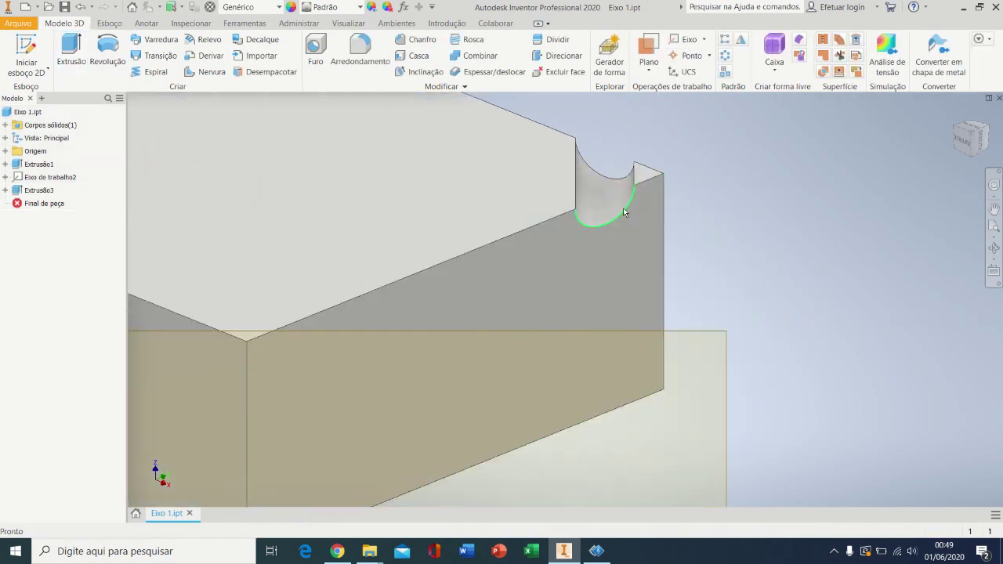
Turn the visibility of Eixo de trabalho2 back on.
scroll(777, 291, "down", 3)
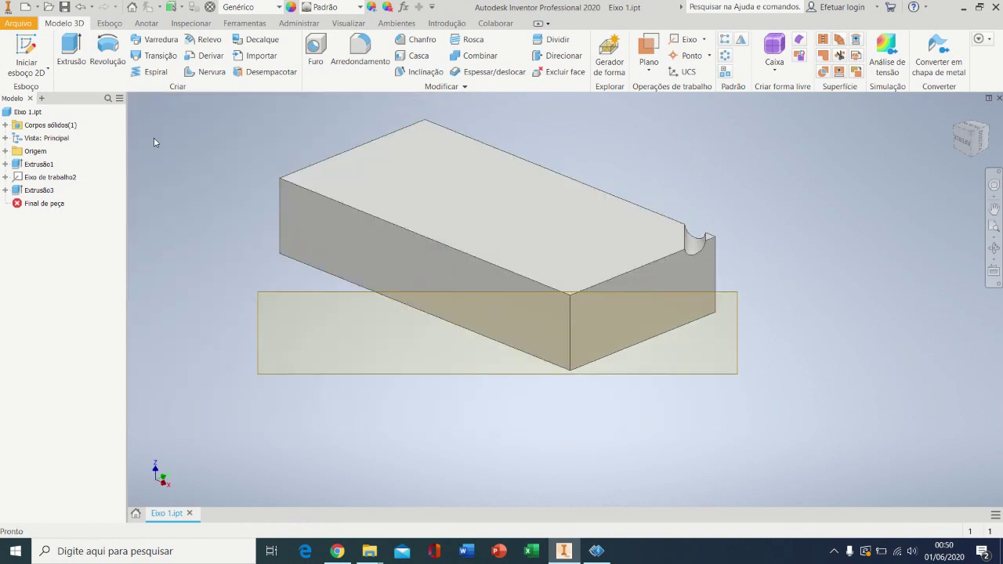
left_click(38, 178)
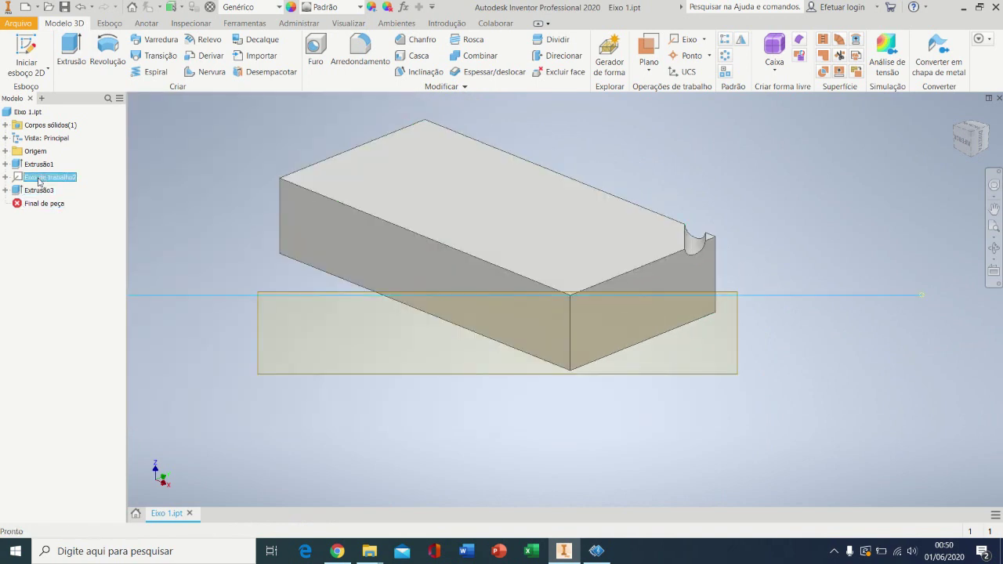
right_click(38, 179)
left_click(73, 260)
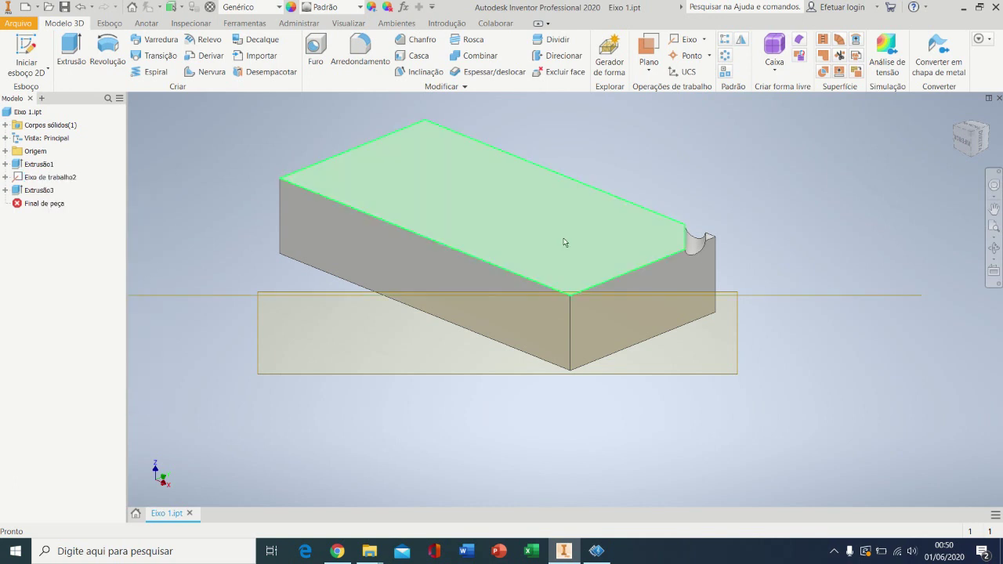
Start a rectangular pattern of the semicircular cut along the work axis, with the direction flipped toward the block.
middle_click_drag(835, 214, 788, 228)
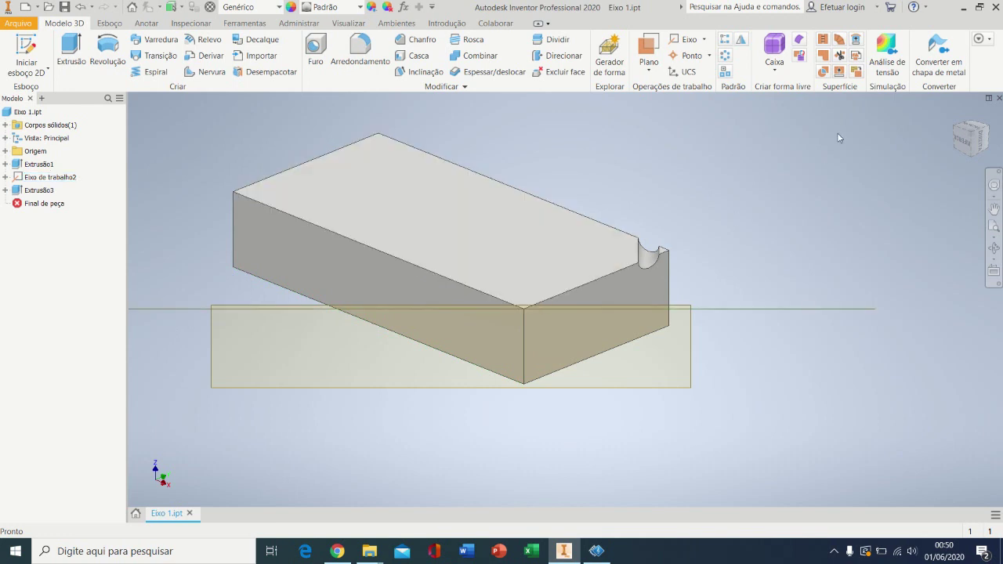
left_click(725, 40)
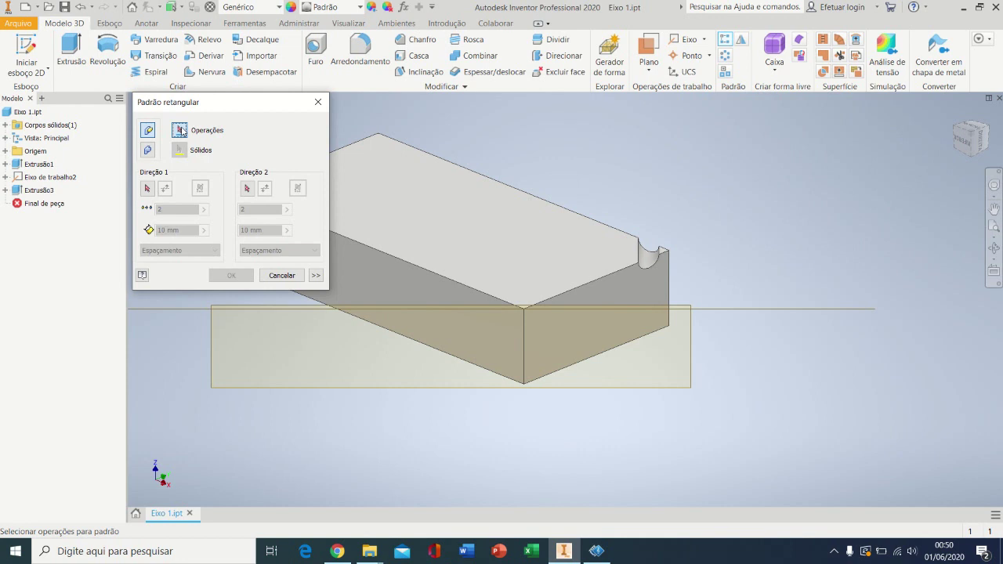
left_click(651, 260)
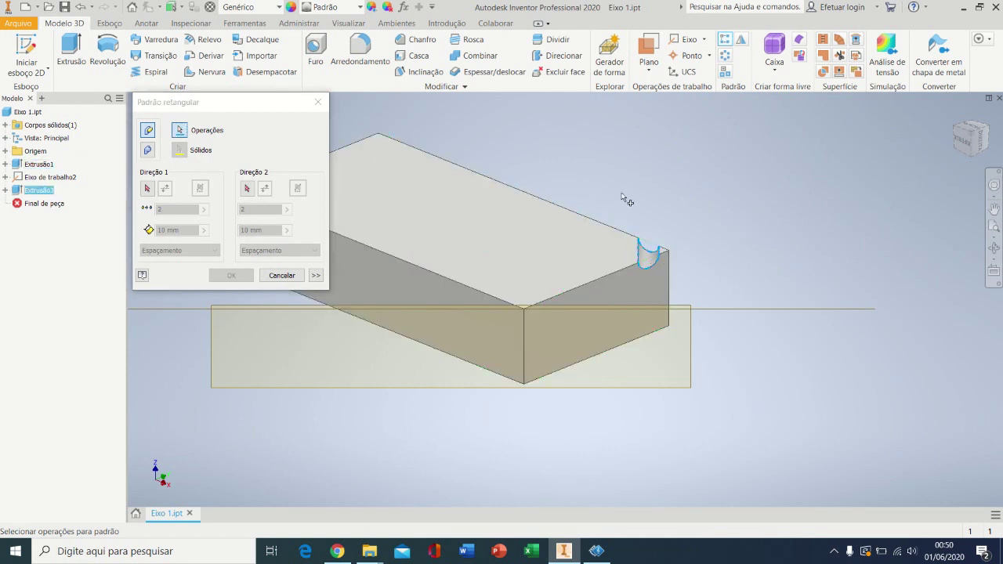
left_click(148, 188)
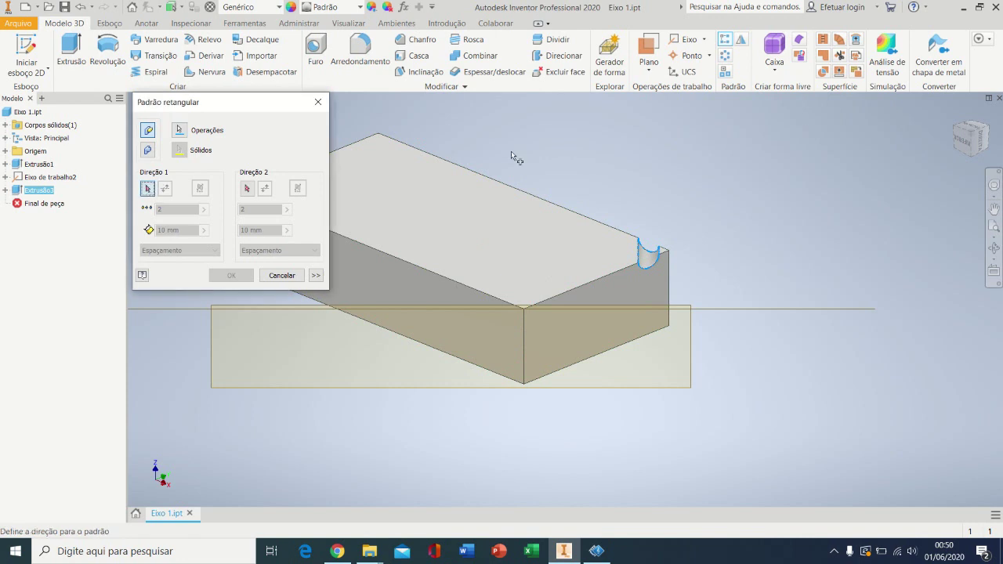
left_click(770, 309)
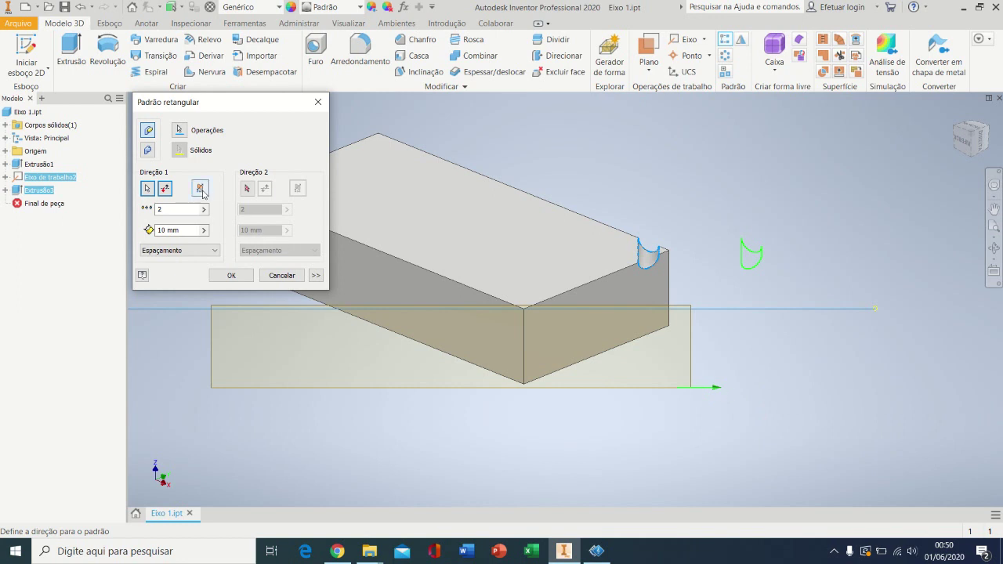
left_click(166, 189)
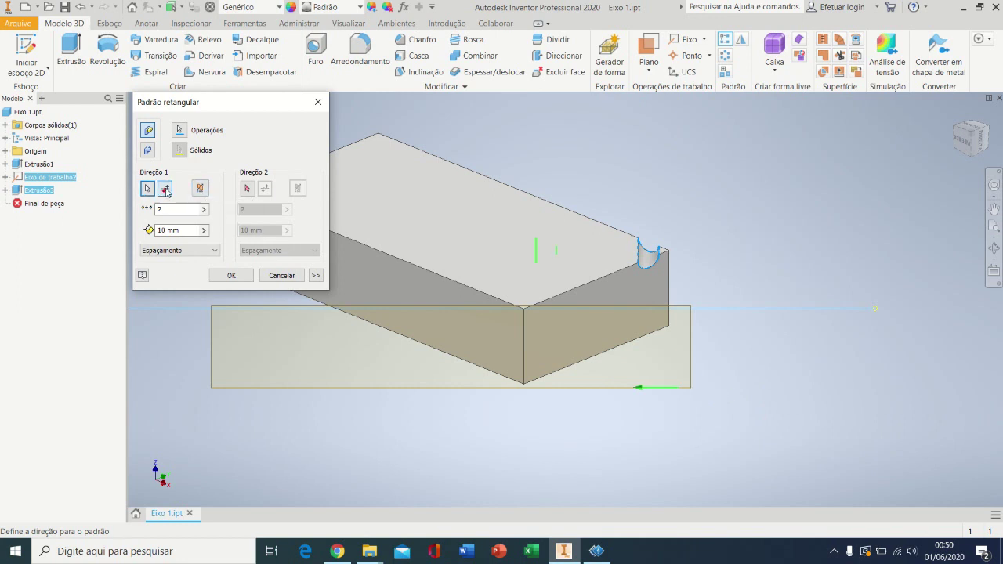
Set the pattern's first direction to a 2 mm spacing and 15 occurrences.
middle_click_drag(407, 289, 523, 309)
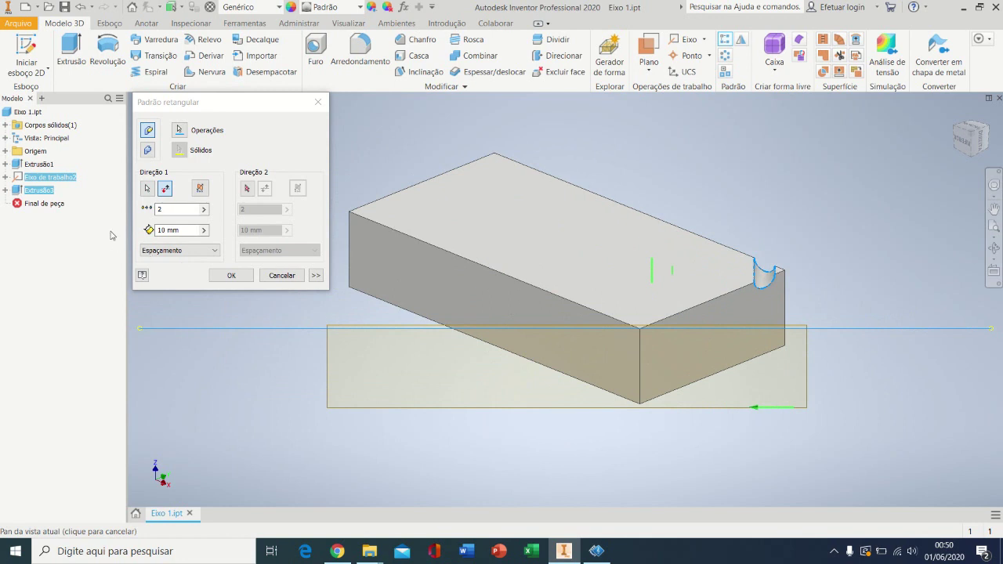
double_click(180, 231)
type("2")
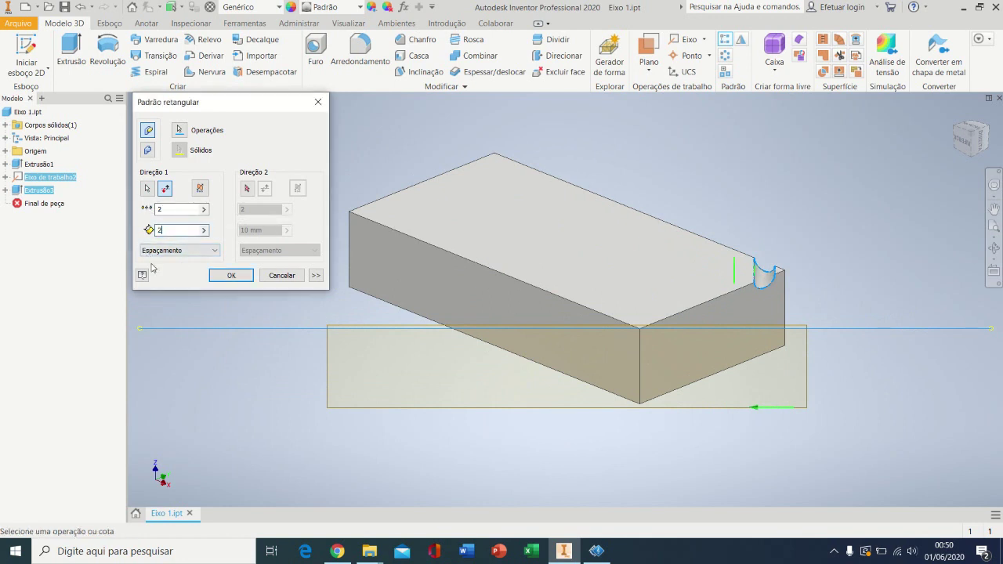
left_click(177, 208)
type("15")
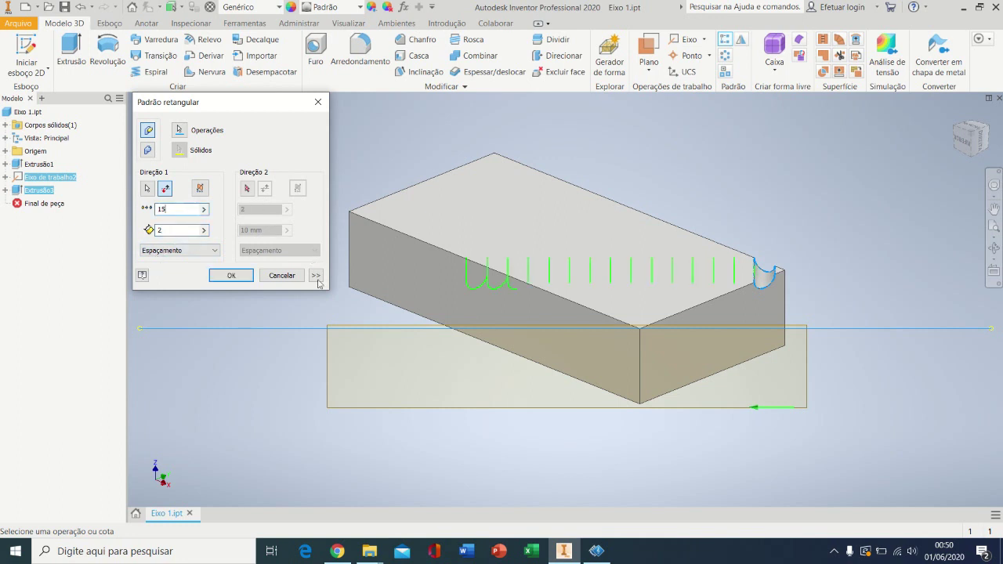
Change the pattern spacing to 3 mm and create the rectangular pattern.
double_click(164, 231)
type("3")
middle_click_drag(371, 327, 462, 350)
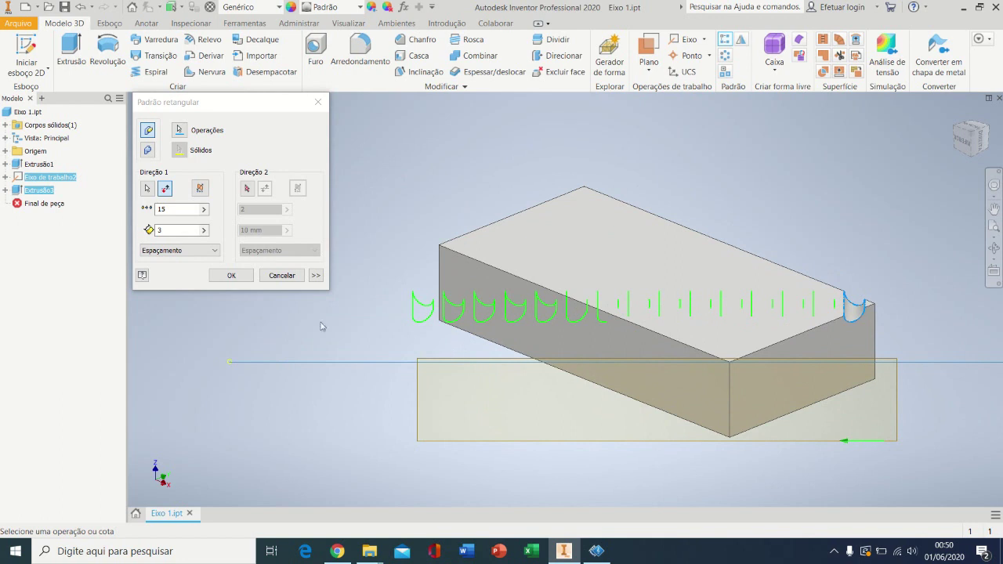
left_click(227, 279)
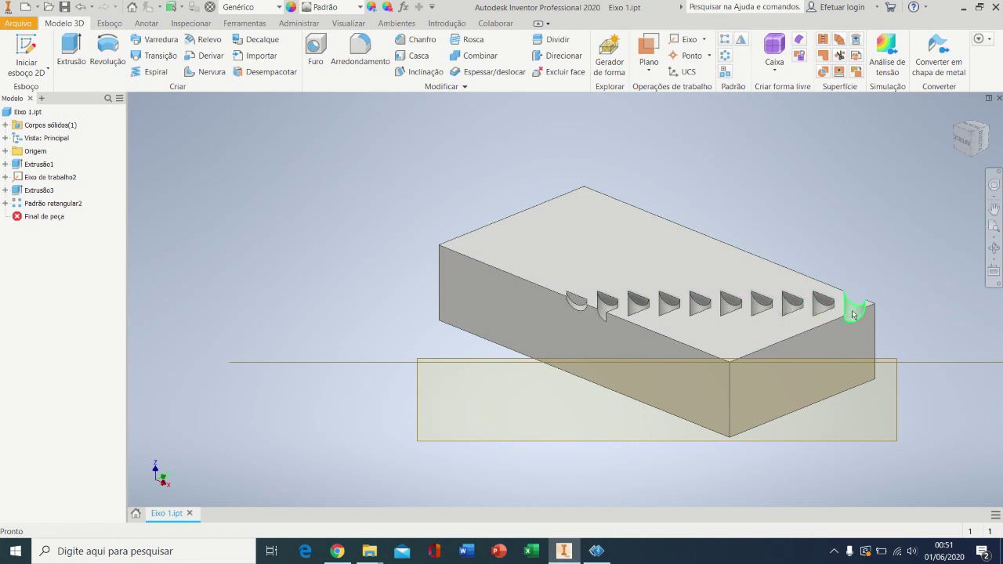
Edit the rectangular pattern of grooves and set its calculation method to Ajuste.
double_click(47, 202)
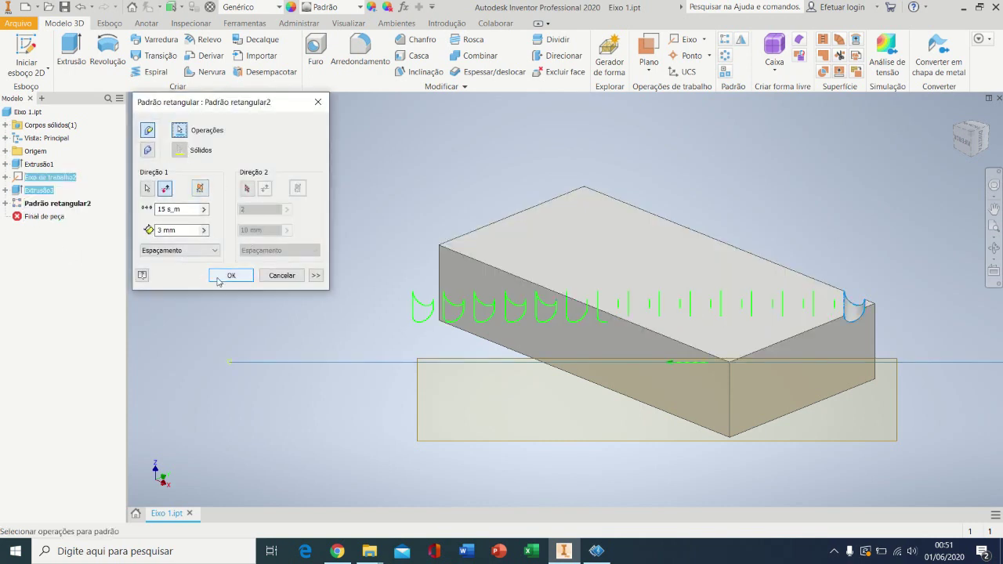
left_click(315, 276)
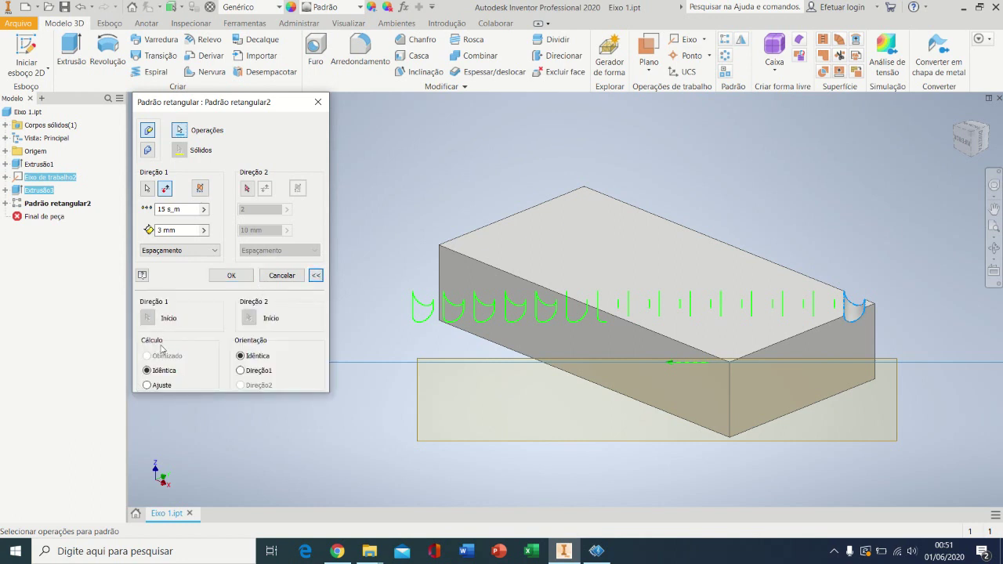
left_click(156, 387)
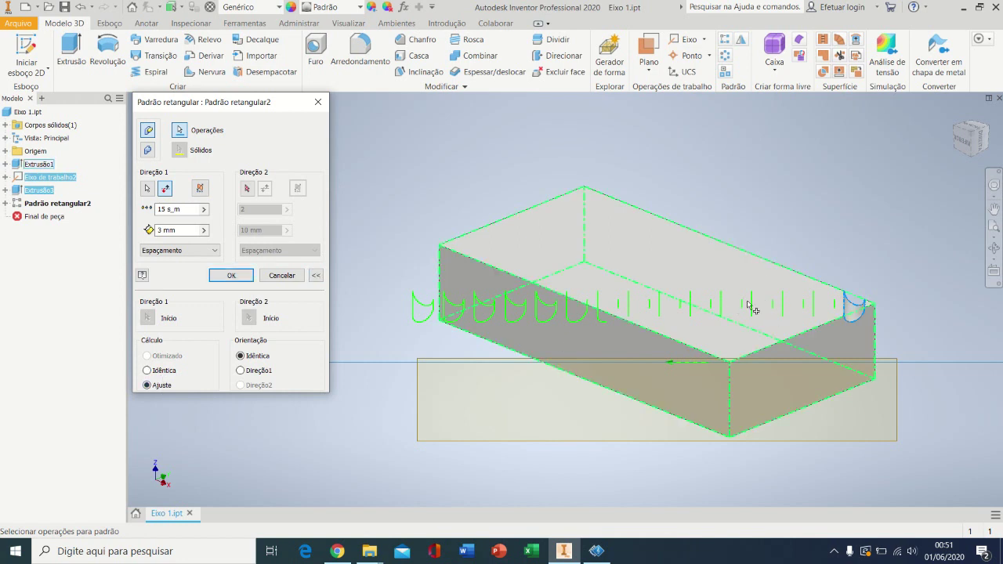
left_click(227, 275)
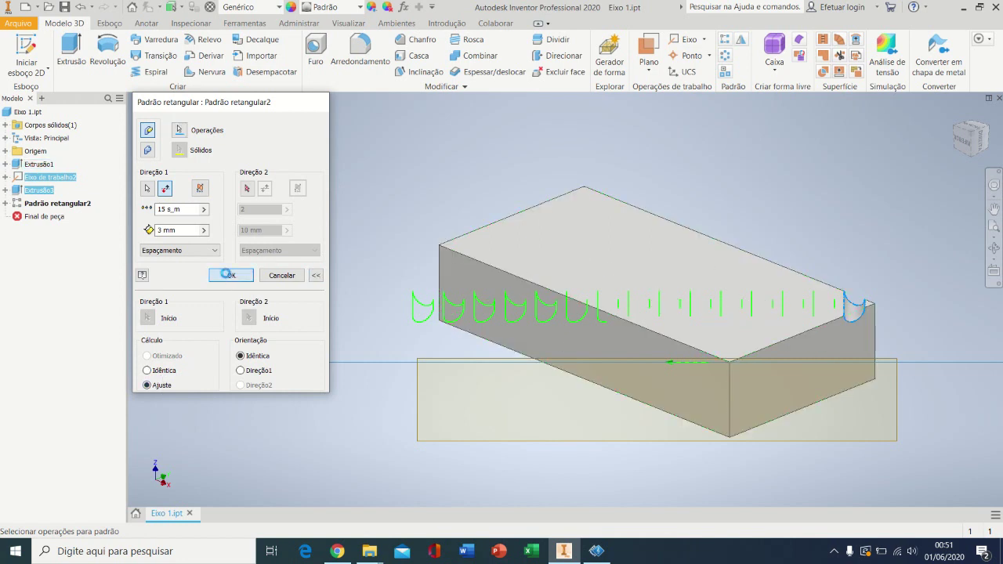
middle_click_drag(626, 312, 578, 316)
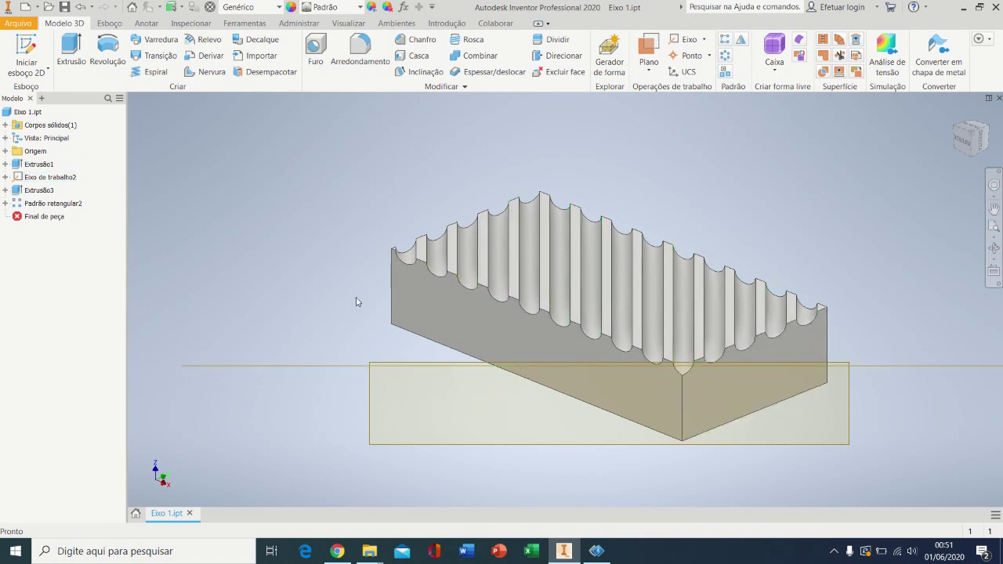
scroll(671, 290, "down", 3)
middle_click_drag(781, 285, 744, 265)
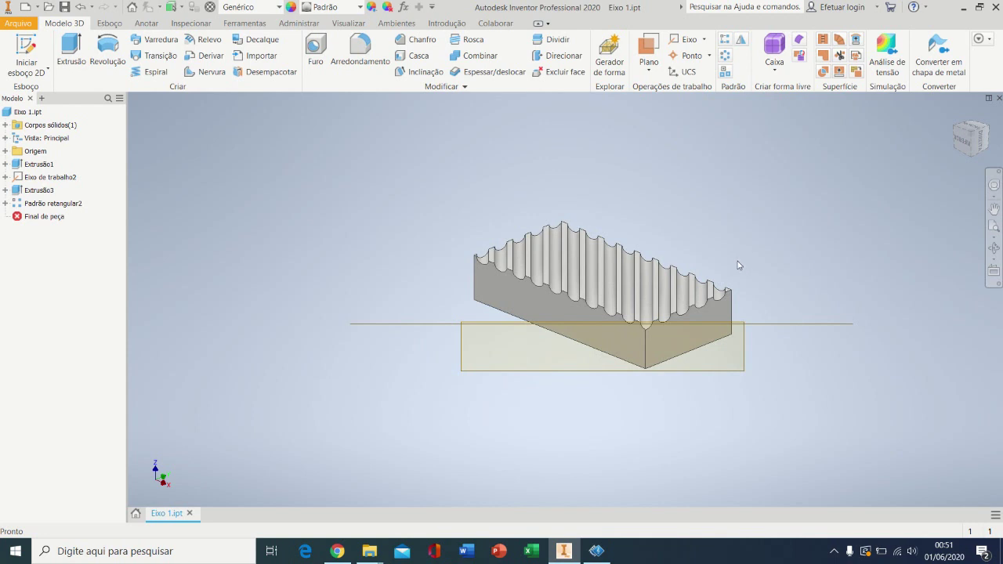